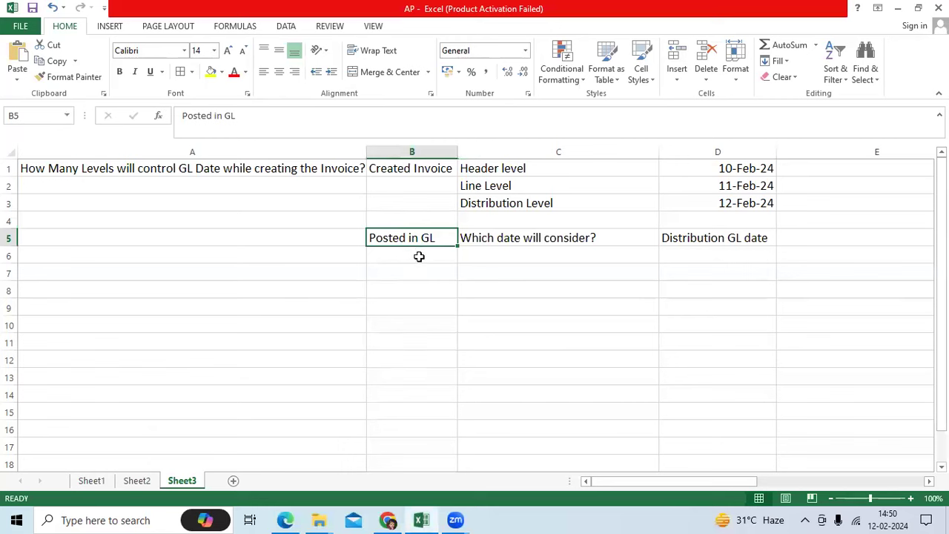
# Step: Highlight the distribution-level GL date in D3 with a yellow fill and red font
pyautogui.click(529, 245)
pyautogui.click(695, 238)
pyautogui.click(736, 203)
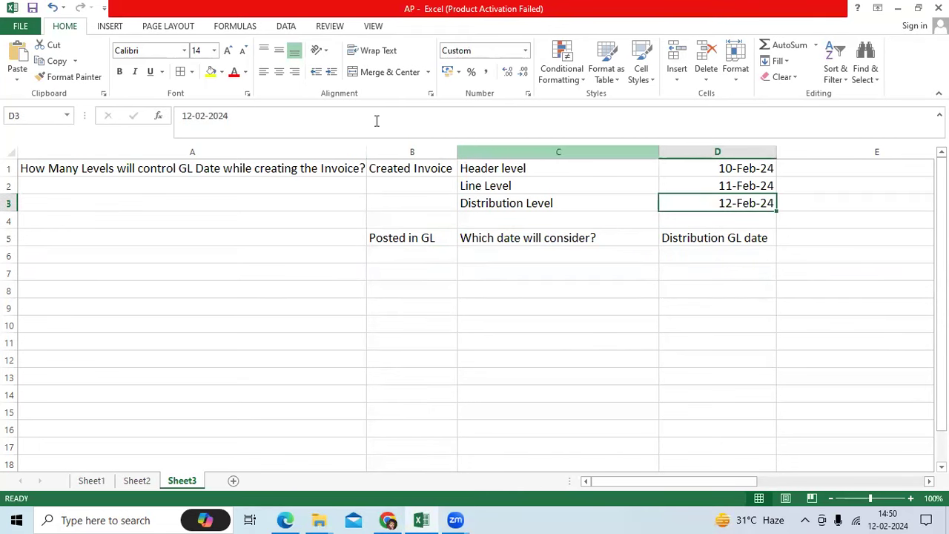
pyautogui.click(210, 72)
pyautogui.click(233, 71)
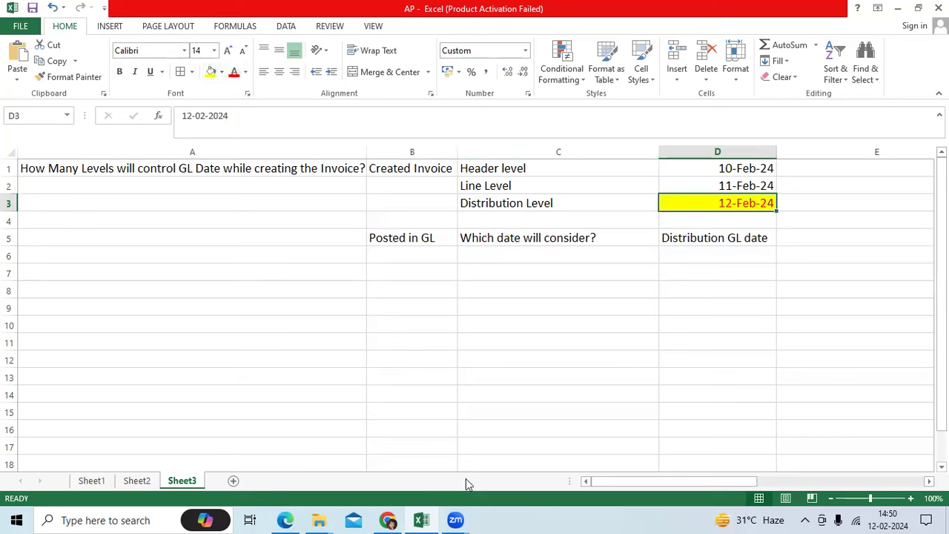
# Step: Switch to Oracle Fusion Cloud in the browser and start a new invoice from the Payables Invoices work area
pyautogui.click(387, 520)
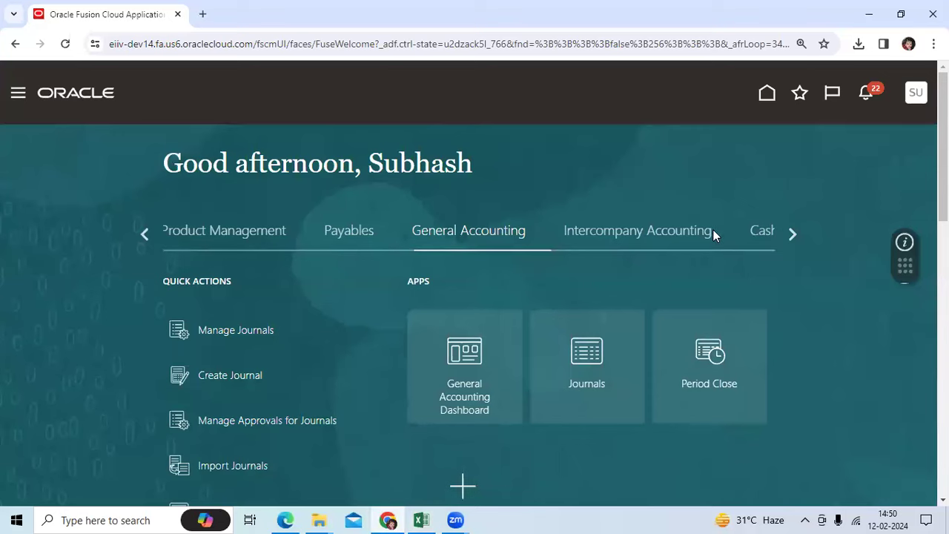
pyautogui.click(340, 232)
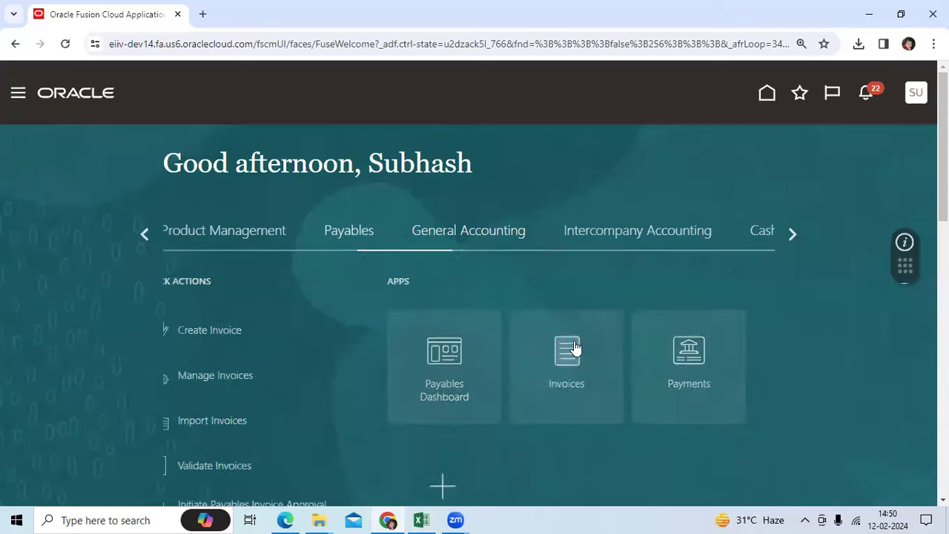
pyautogui.click(589, 368)
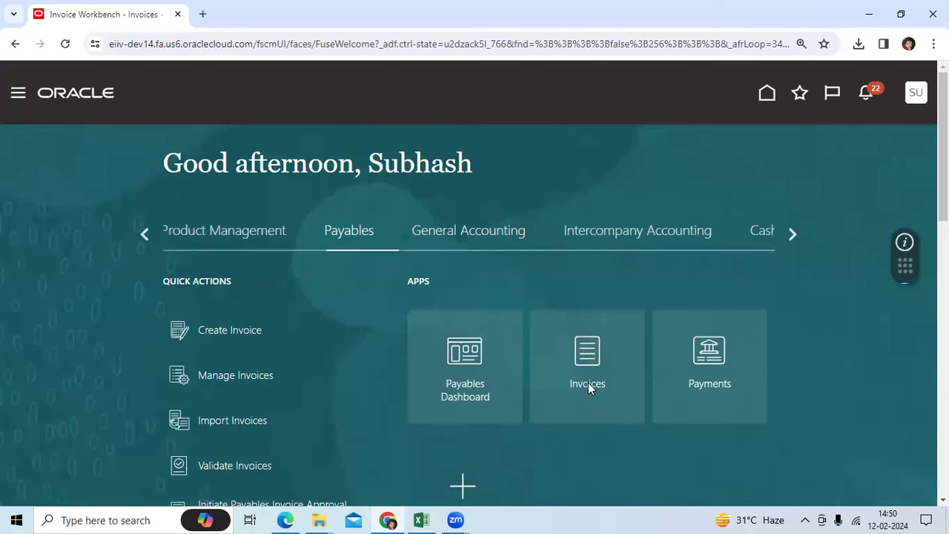
pyautogui.click(921, 231)
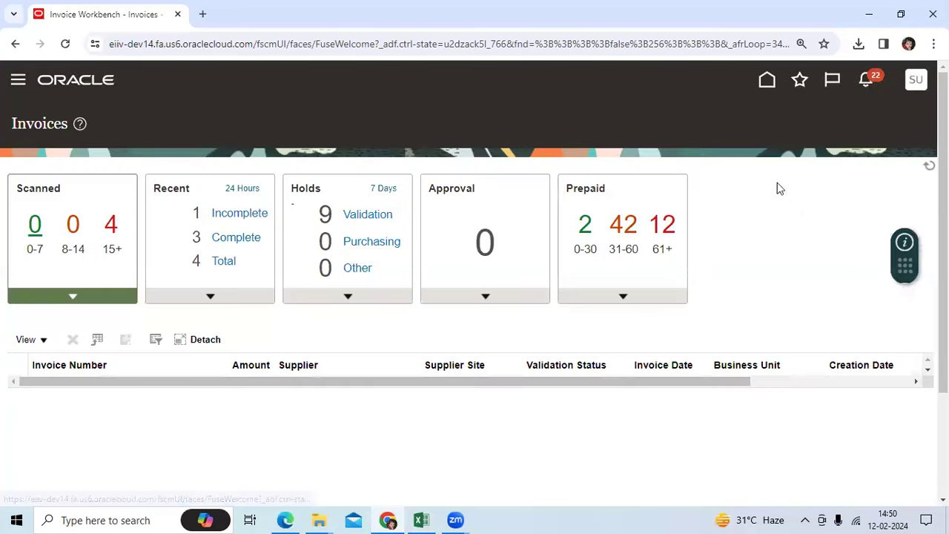
pyautogui.click(801, 133)
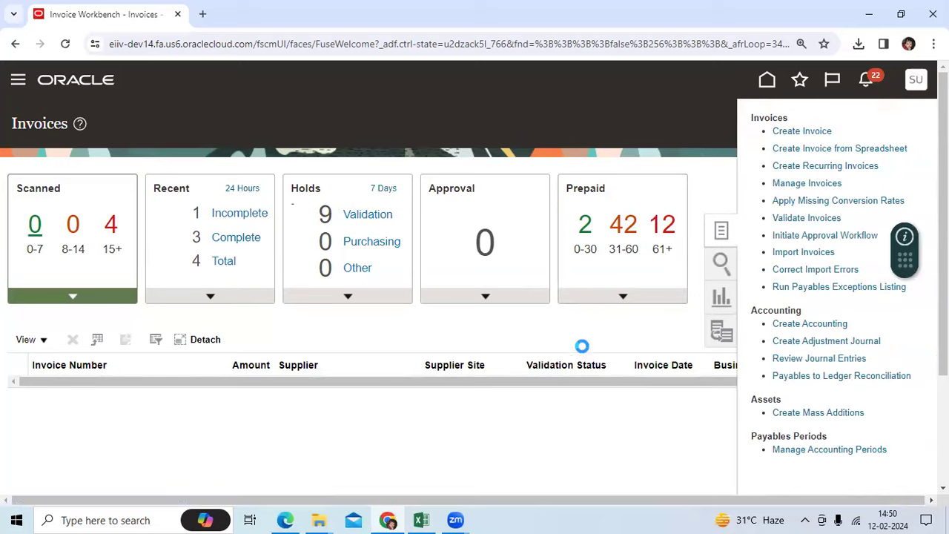
# Step: Set the invoice's business unit to Bhavya India Business Unit and the supplier to Uni ADS Pvt Ltd
pyautogui.click(239, 247)
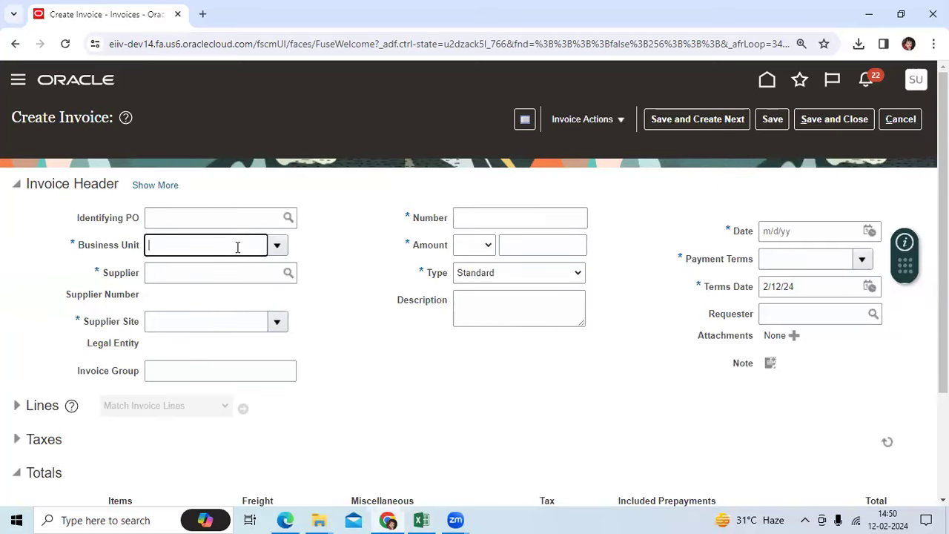
pyautogui.write('bha')
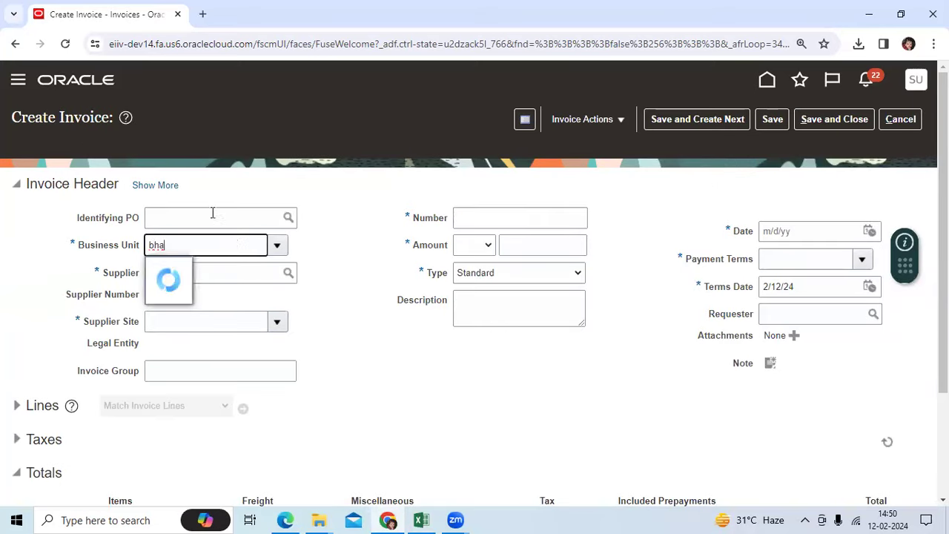
pyautogui.click(199, 288)
pyautogui.click(212, 273)
pyautogui.write('Uni ADS Pvt Ltd')
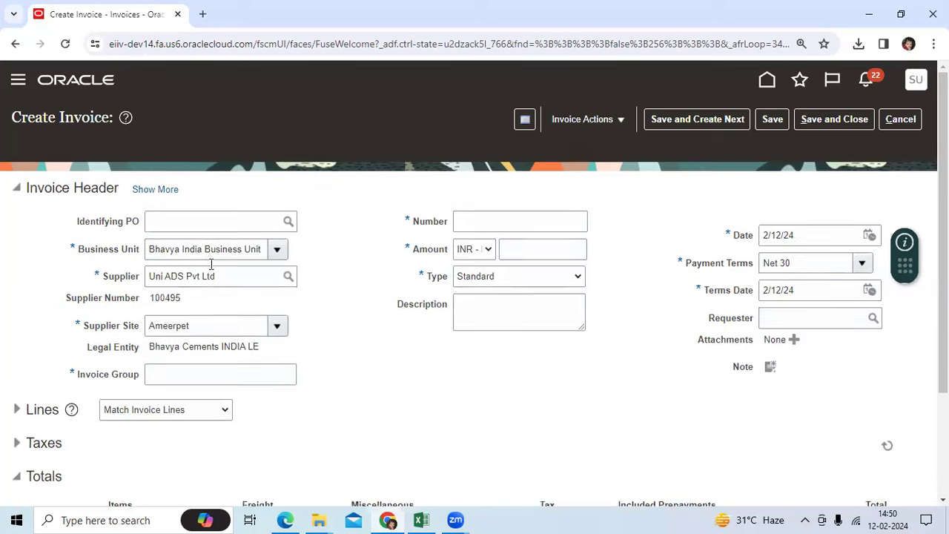
# Step: Enter 12022024 as the invoice group and U008 as the invoice number
pyautogui.click(200, 370)
pyautogui.write('12022024')
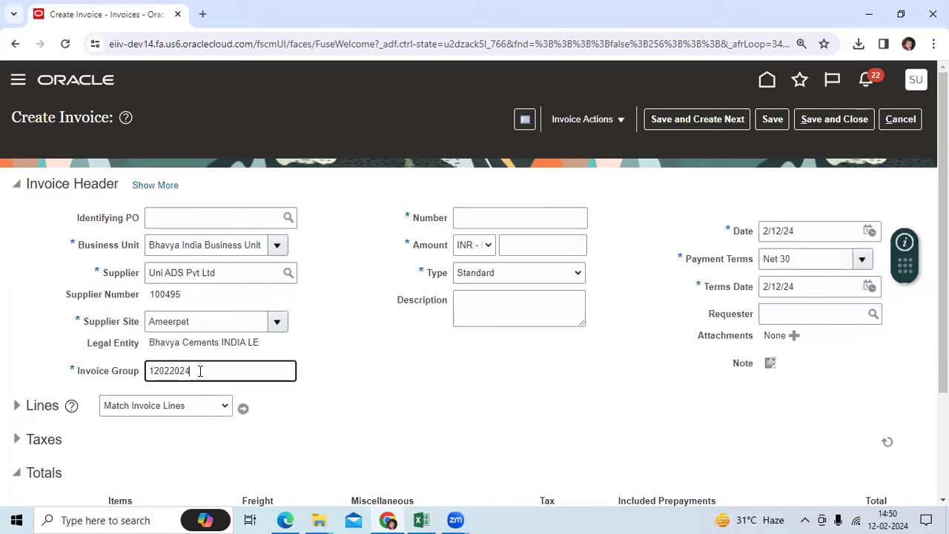
pyautogui.press('Tab')
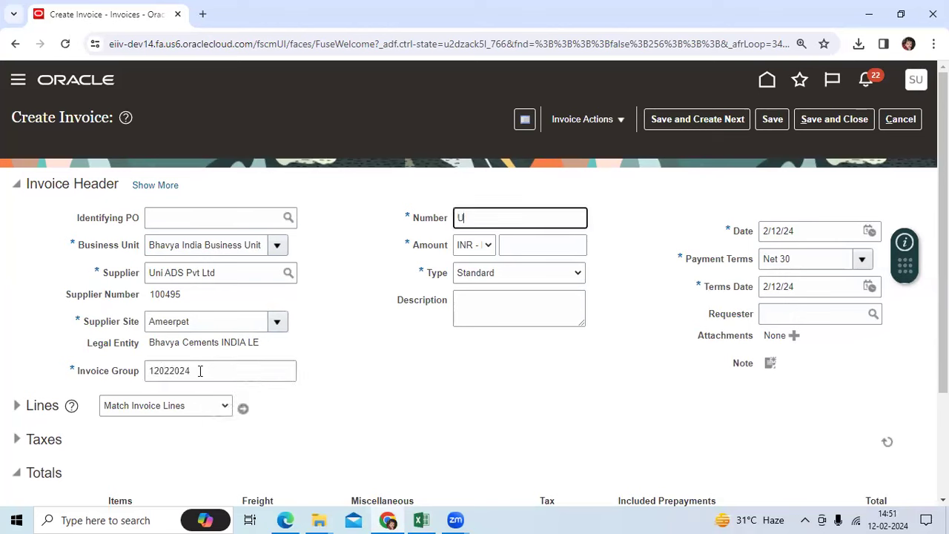
pyautogui.write('U008')
pyautogui.press('Tab')
# Step: Set the invoice amount to 88,888 and enter the description Procurement
pyautogui.press('Tab')
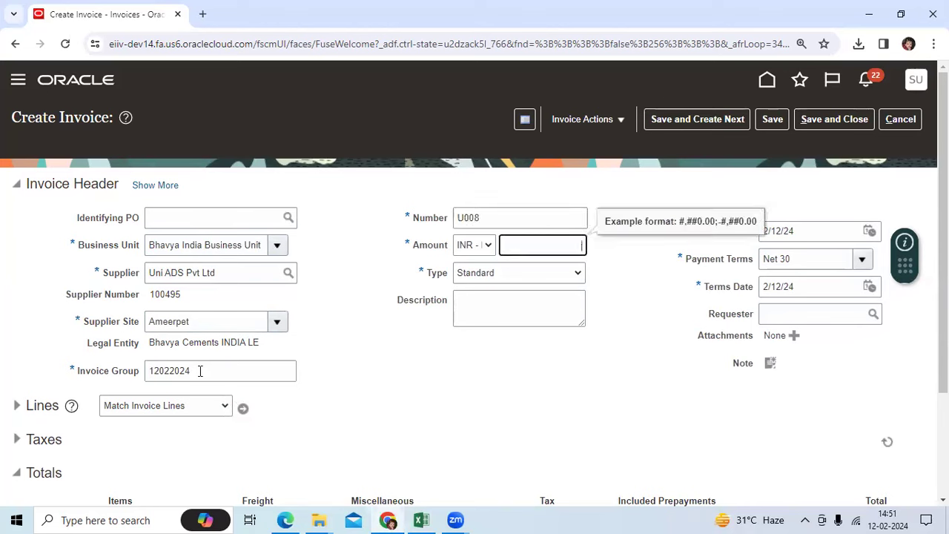
pyautogui.write('88,888')
pyautogui.press('Tab')
pyautogui.press('Tab')
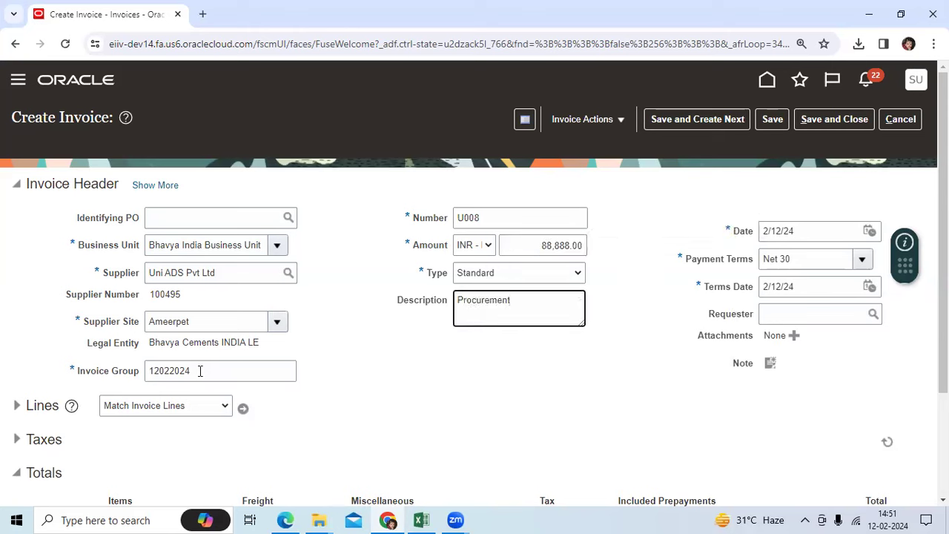
pyautogui.press('Tab')
pyautogui.press('Tab')
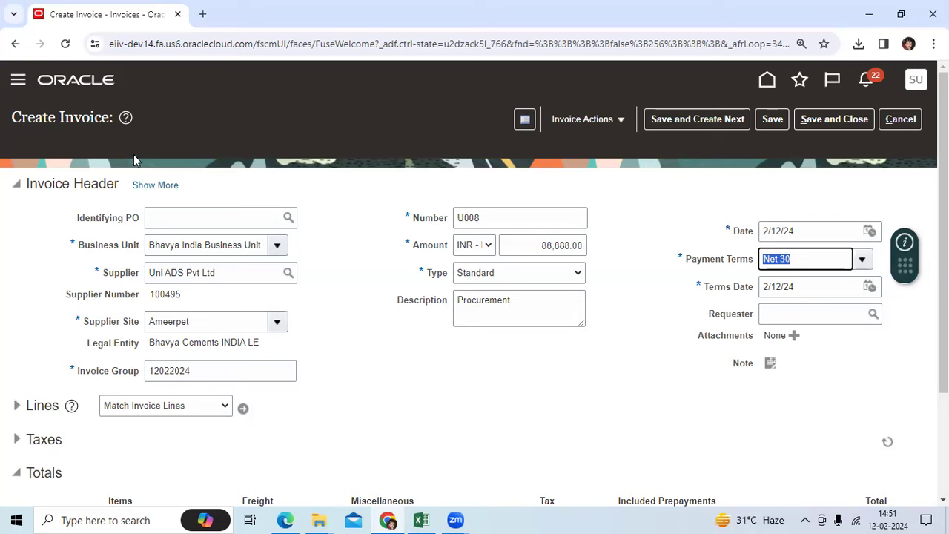
# Step: Expand the header details, set the header accounting date to 2/10/24, and return to the general details
pyautogui.click(152, 186)
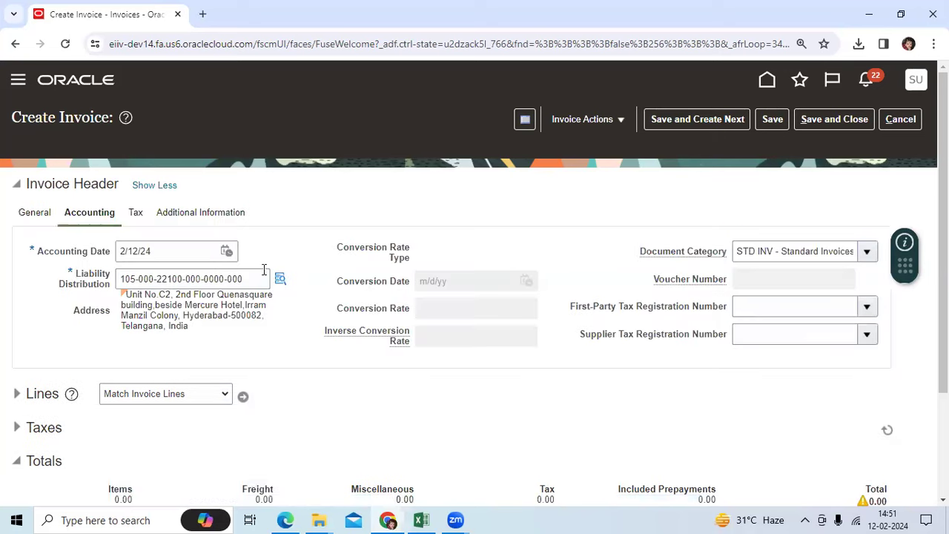
pyautogui.tripleClick(149, 255)
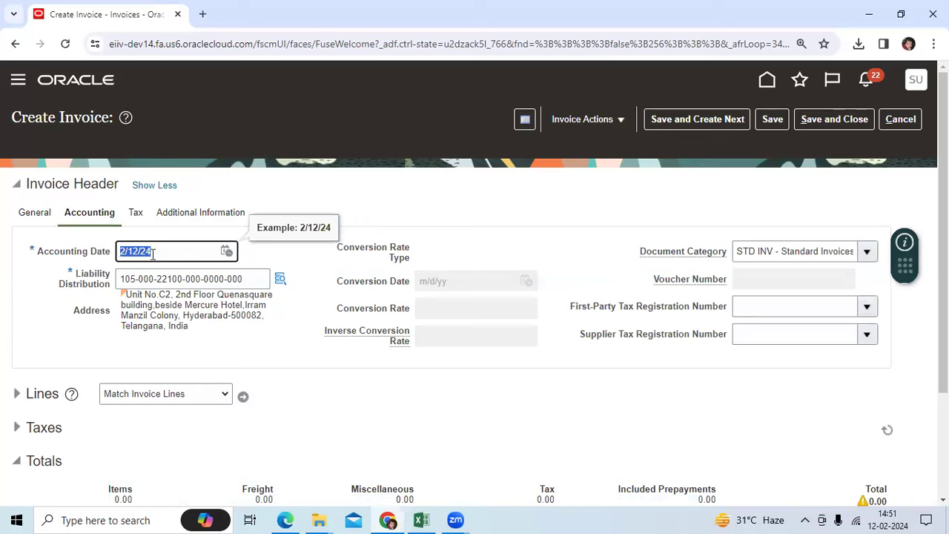
pyautogui.click(227, 252)
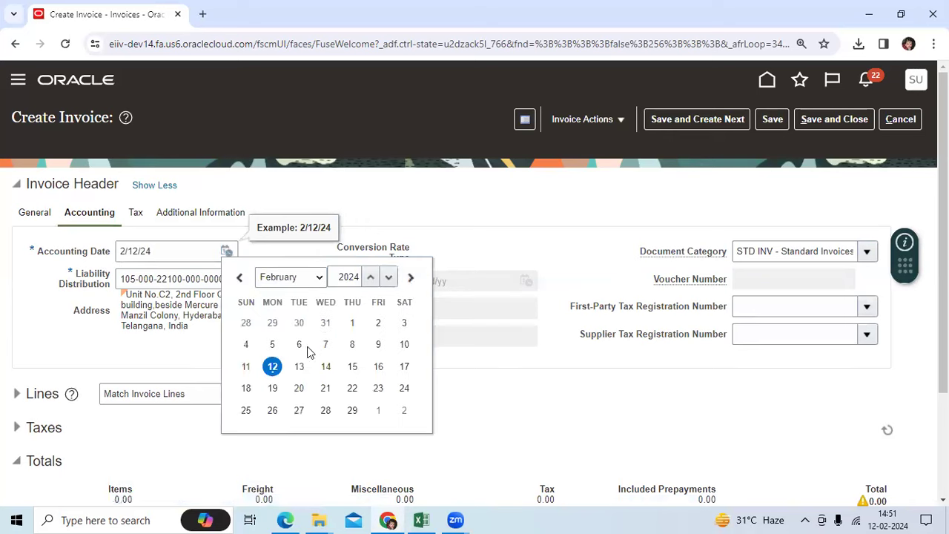
pyautogui.click(405, 346)
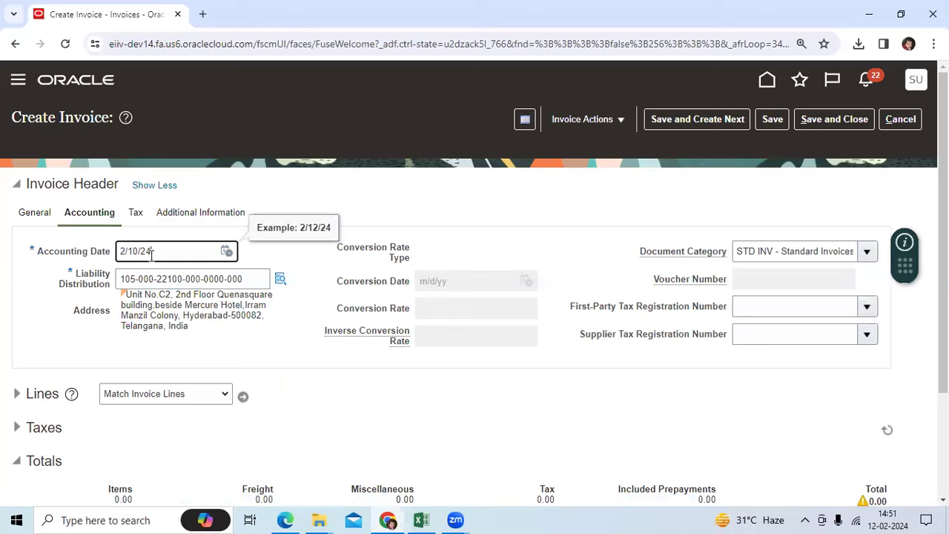
pyautogui.moveTo(159, 254); pyautogui.dragTo(131, 252)
pyautogui.click(44, 217)
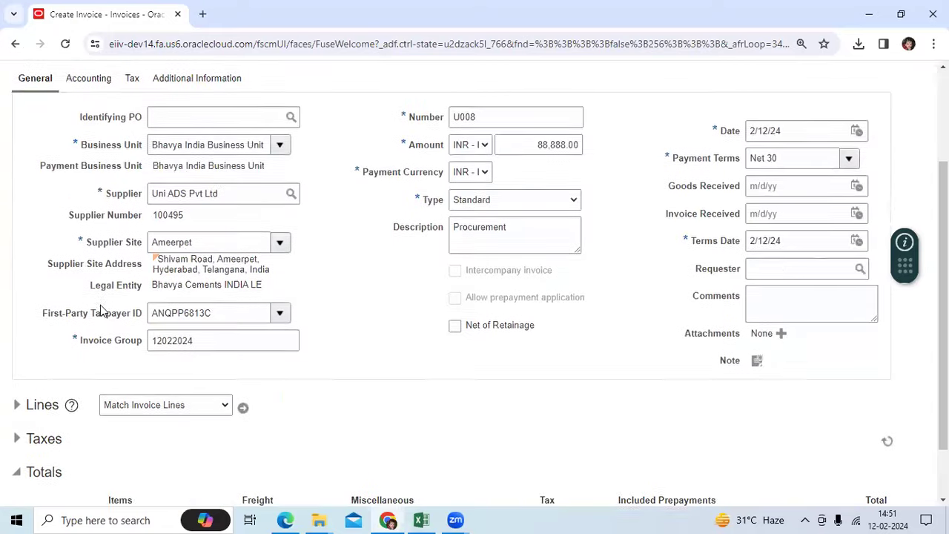
# Step: Copy the header amount 88,888.00 into invoice line 1 and set that line's accounting date to 2/11/24
pyautogui.click(16, 404)
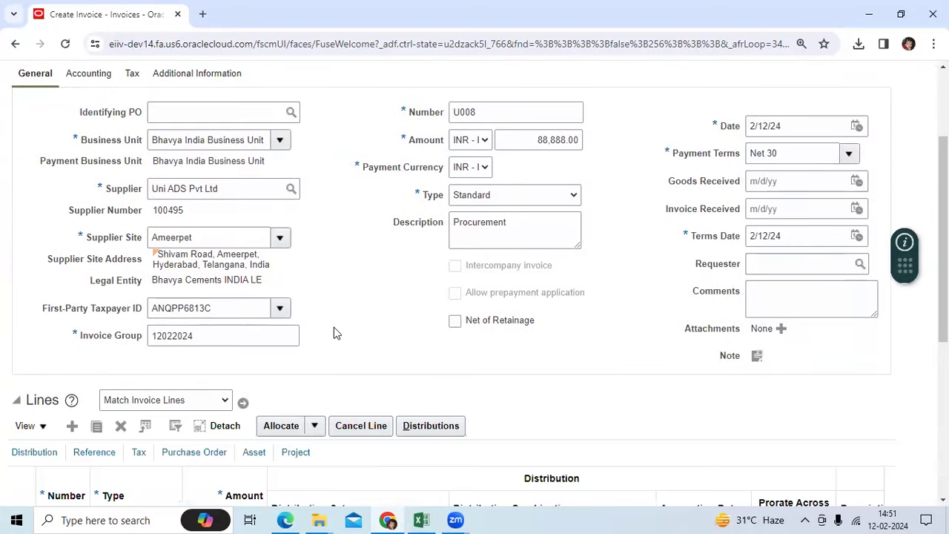
pyautogui.scroll(-3, 287, 367)
pyautogui.click(227, 336)
pyautogui.scroll(4, 496, 225)
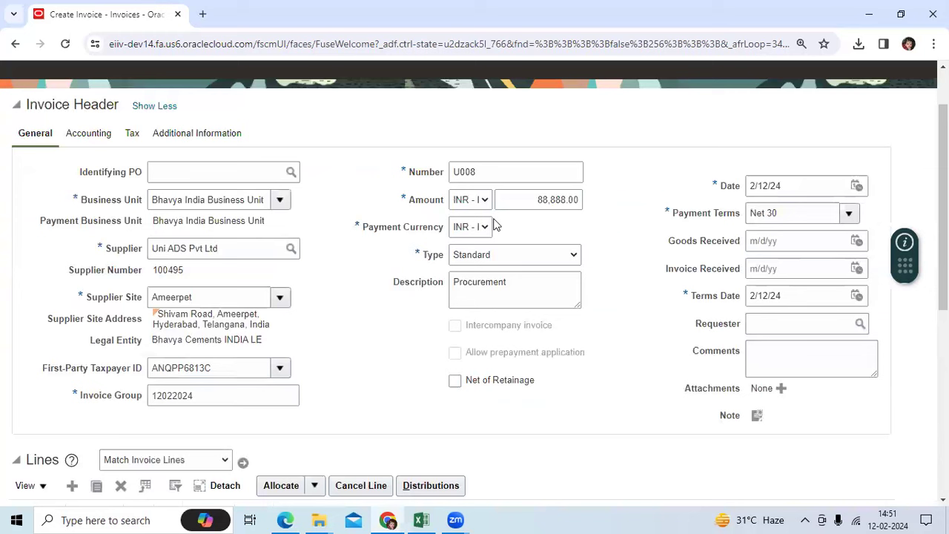
pyautogui.click(523, 206)
pyautogui.hotkey('ctrl', 'c')
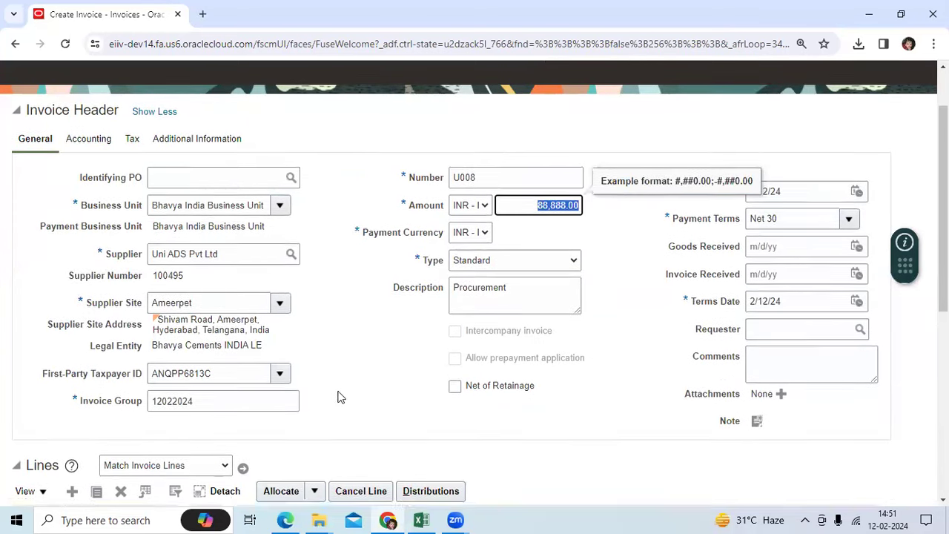
pyautogui.scroll(-2, 338, 397)
pyautogui.click(218, 469)
pyautogui.hotkey('ctrl', 'v')
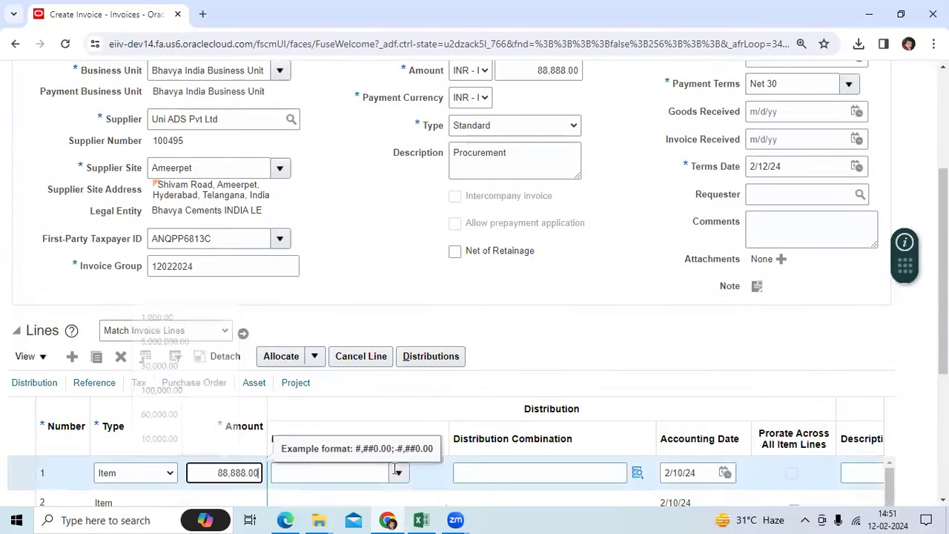
pyautogui.click(726, 473)
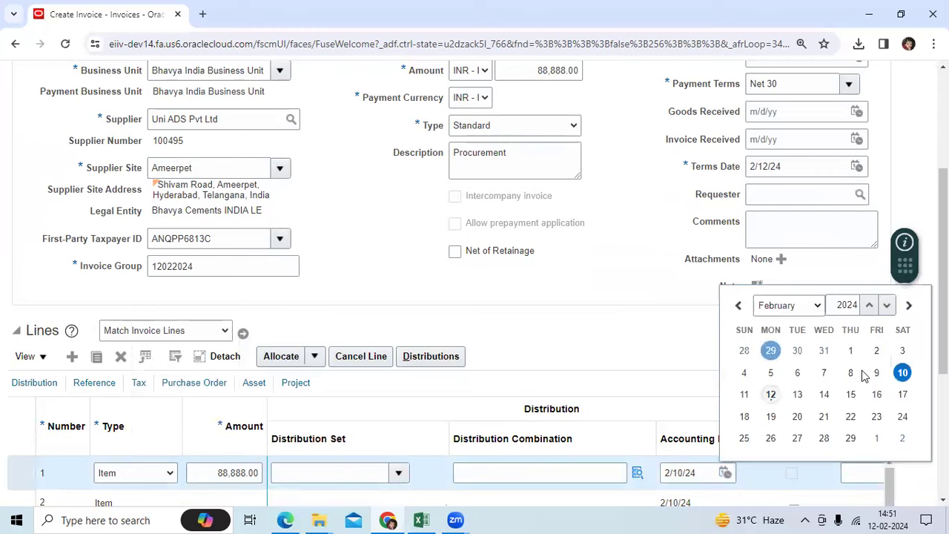
pyautogui.click(744, 394)
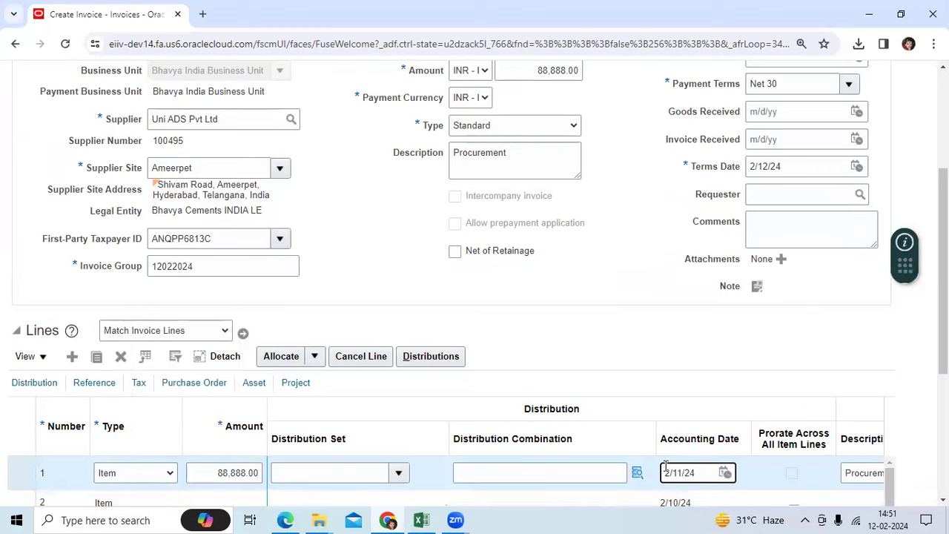
# Step: Add an Item distribution of 88,888.00 to invoice line 1 with the accounting date 2/12/24
pyautogui.click(449, 359)
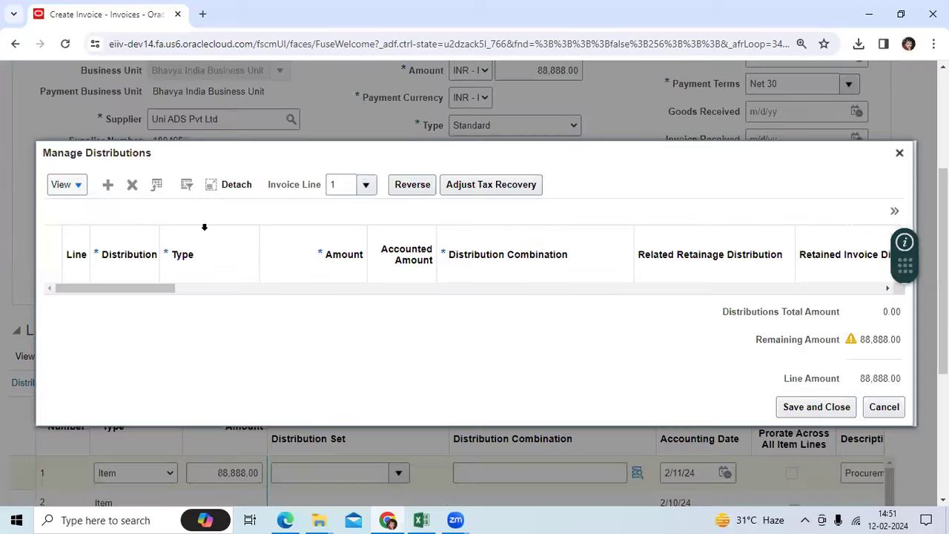
pyautogui.click(107, 185)
pyautogui.click(339, 284)
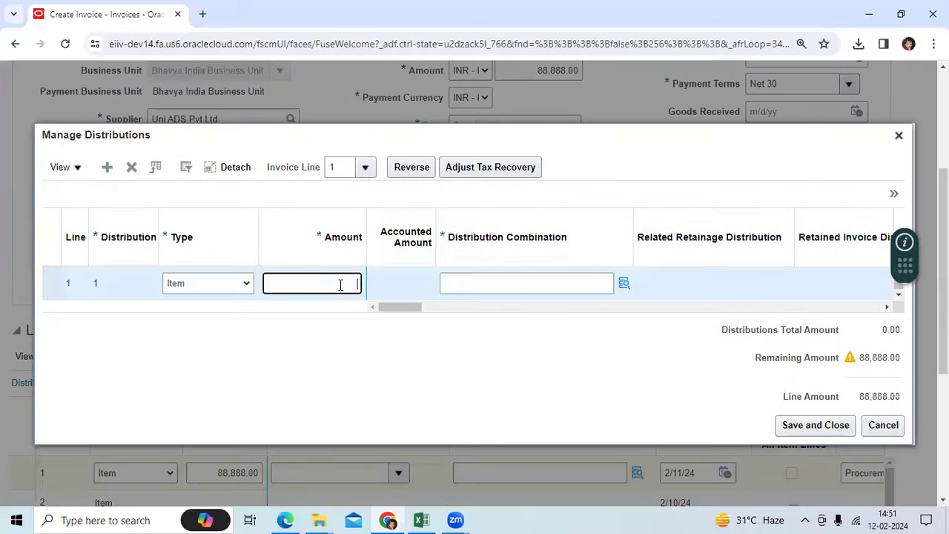
pyautogui.hotkey('ctrl', 'v')
pyautogui.moveTo(404, 310); pyautogui.dragTo(470, 309)
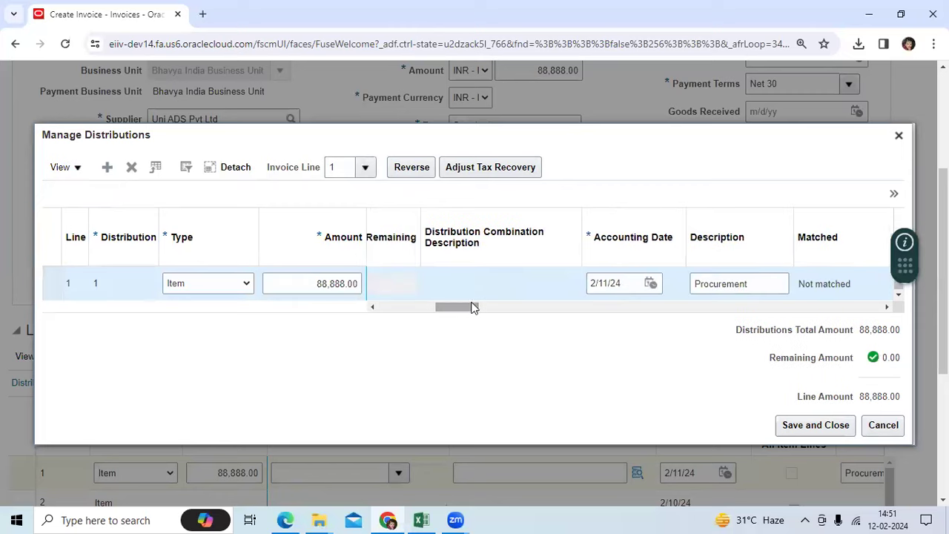
pyautogui.click(651, 285)
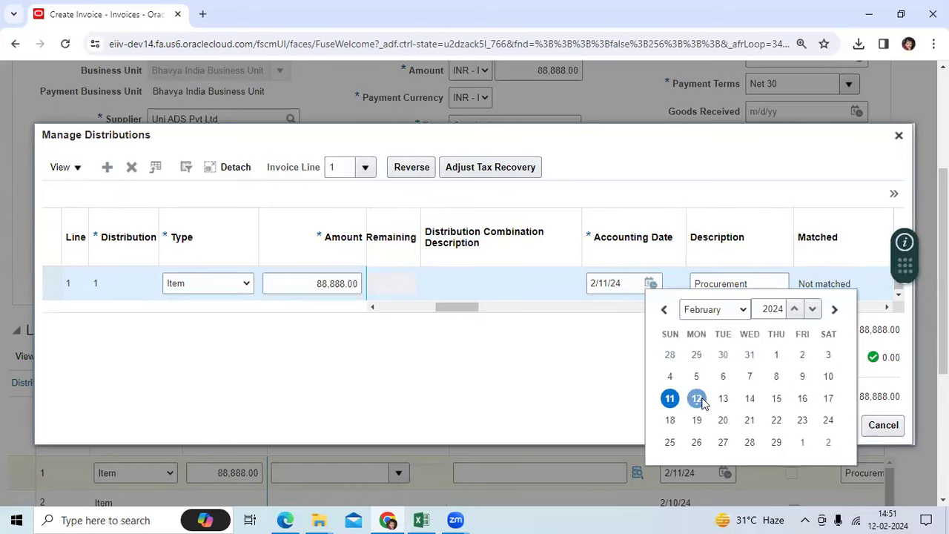
pyautogui.click(697, 397)
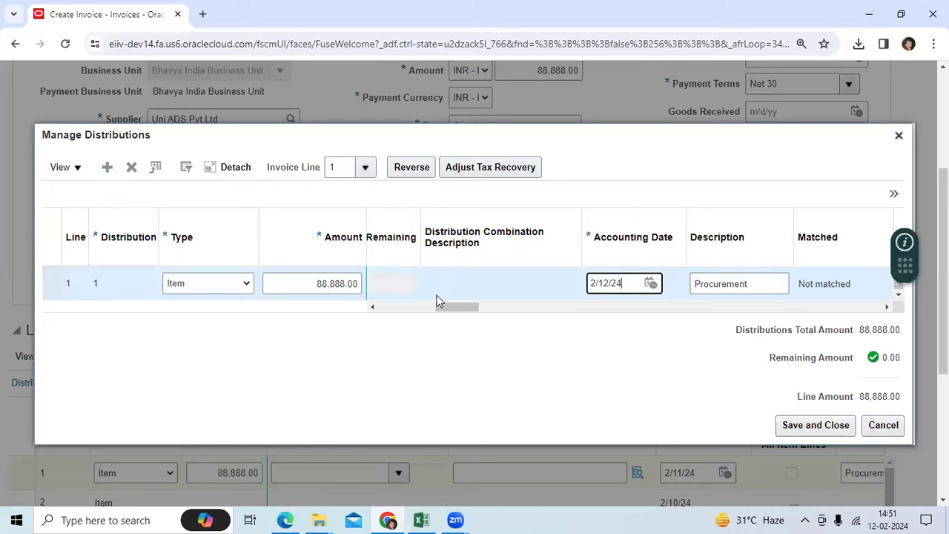
pyautogui.moveTo(438, 304); pyautogui.dragTo(365, 307)
pyautogui.click(623, 284)
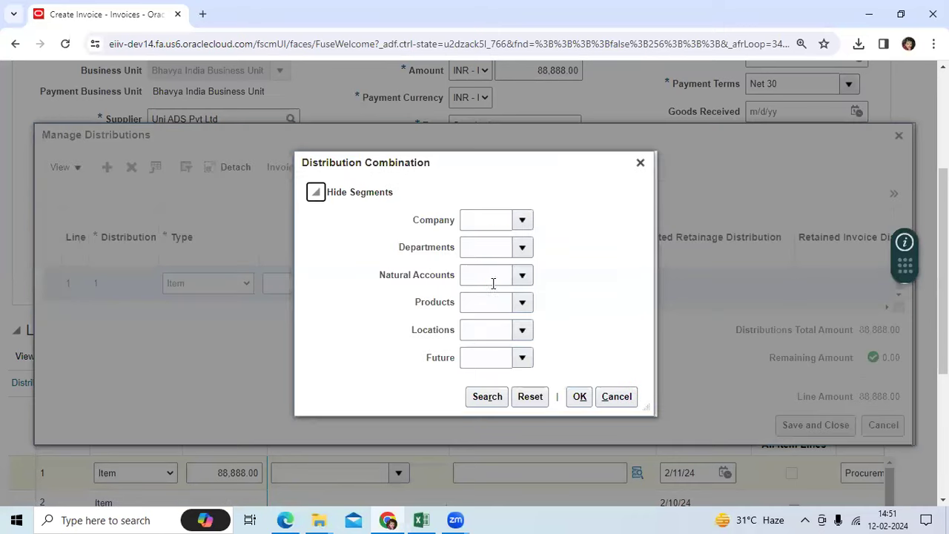
pyautogui.click(488, 276)
pyautogui.write('141')
pyautogui.click(493, 297)
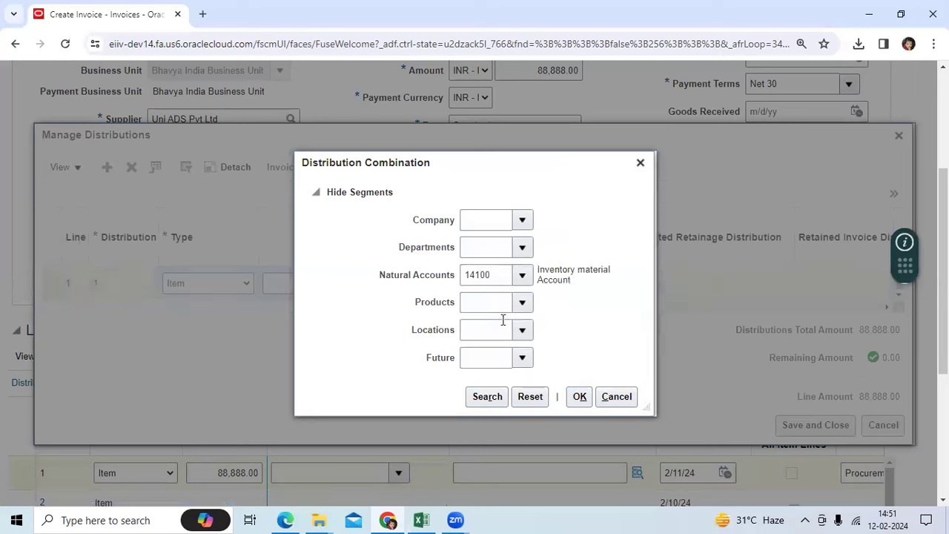
pyautogui.click(491, 396)
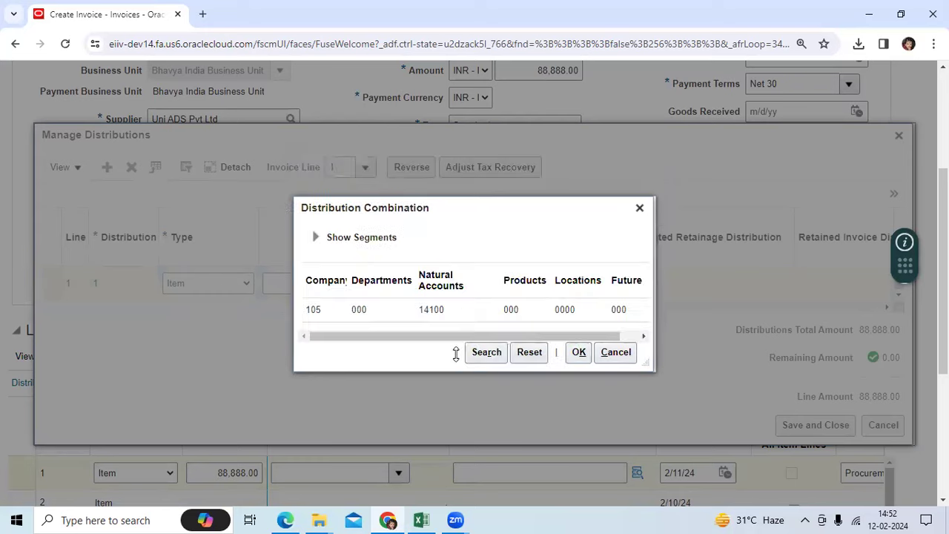
pyautogui.click(468, 309)
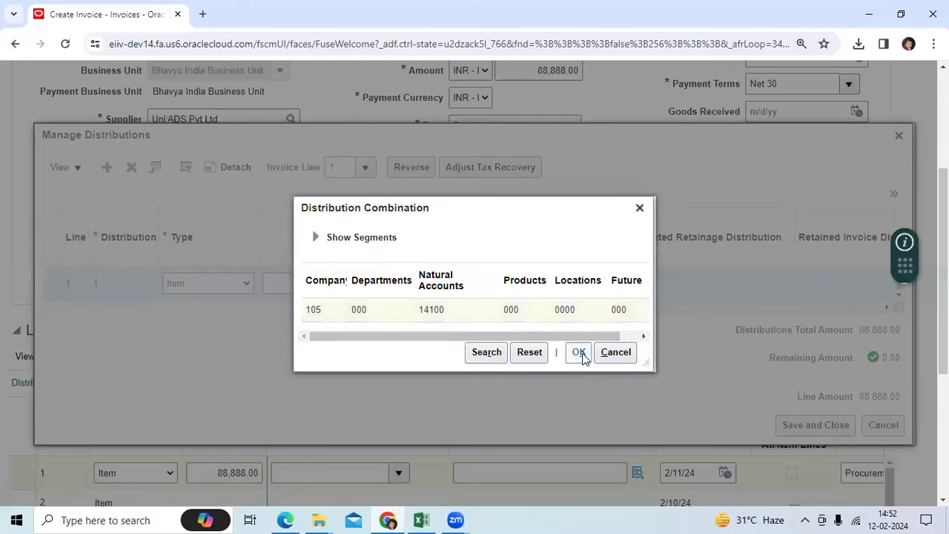
pyautogui.click(579, 353)
pyautogui.click(807, 430)
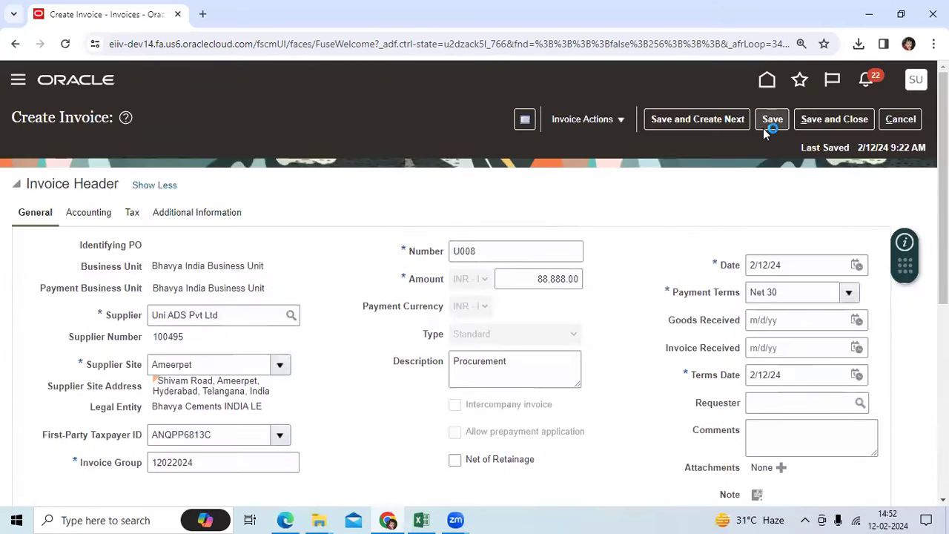
# Step: Save the invoice and validate it
pyautogui.click(772, 123)
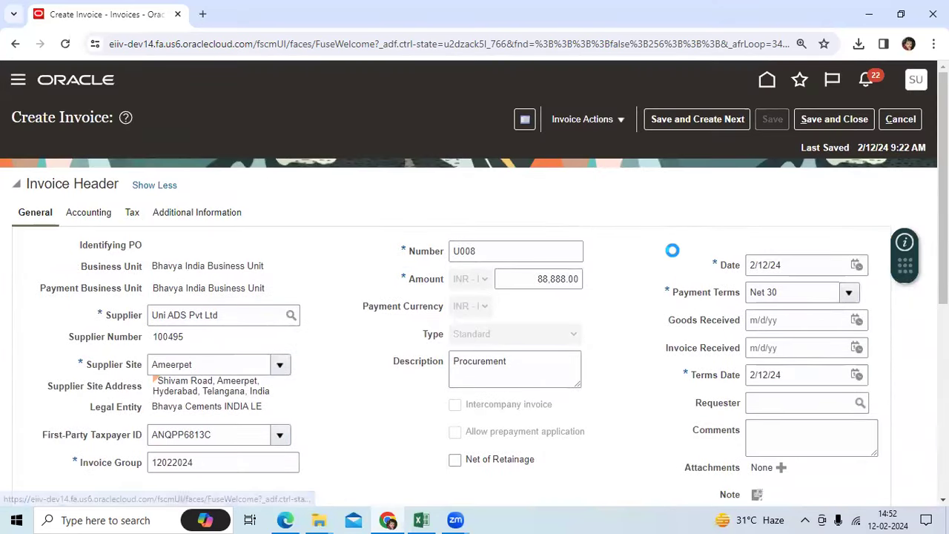
pyautogui.click(618, 122)
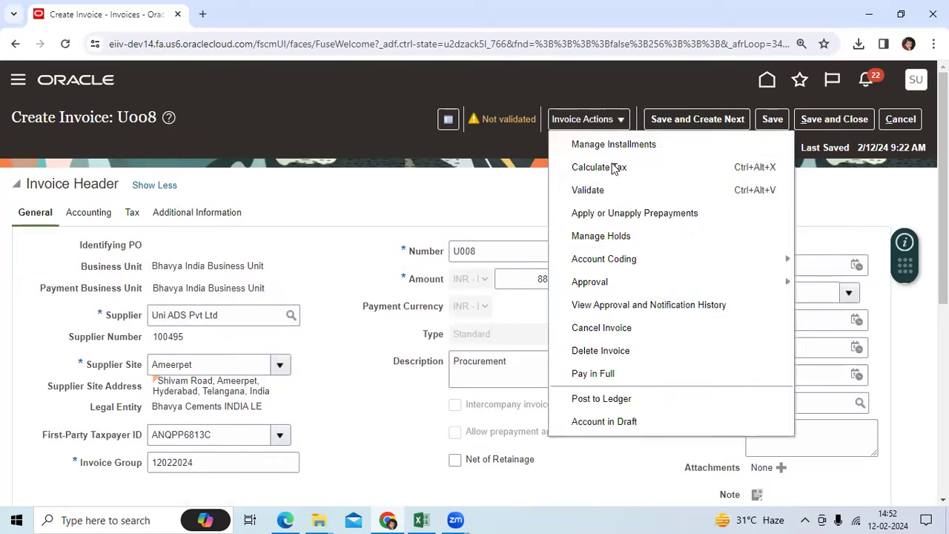
pyautogui.click(611, 190)
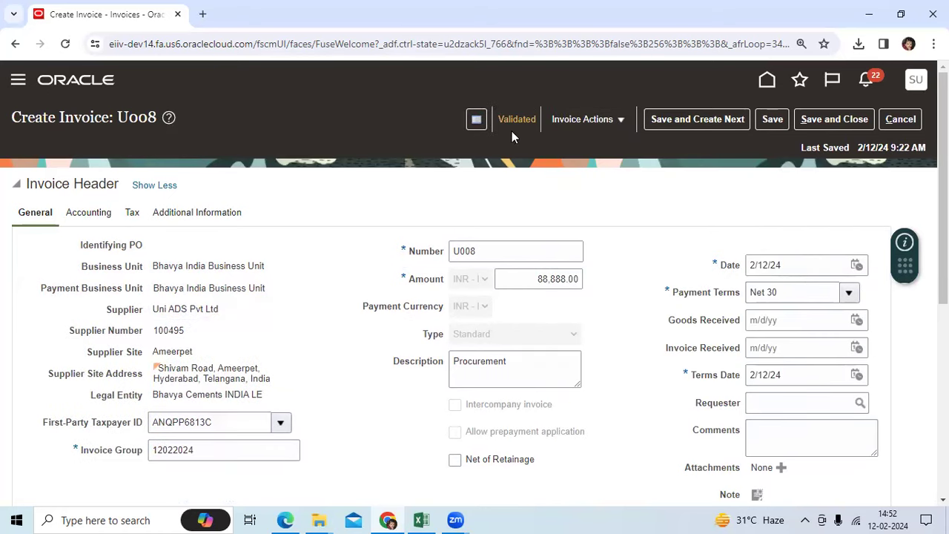
# Step: Post the invoice to the ledger and review the resulting accounting lines
pyautogui.click(610, 120)
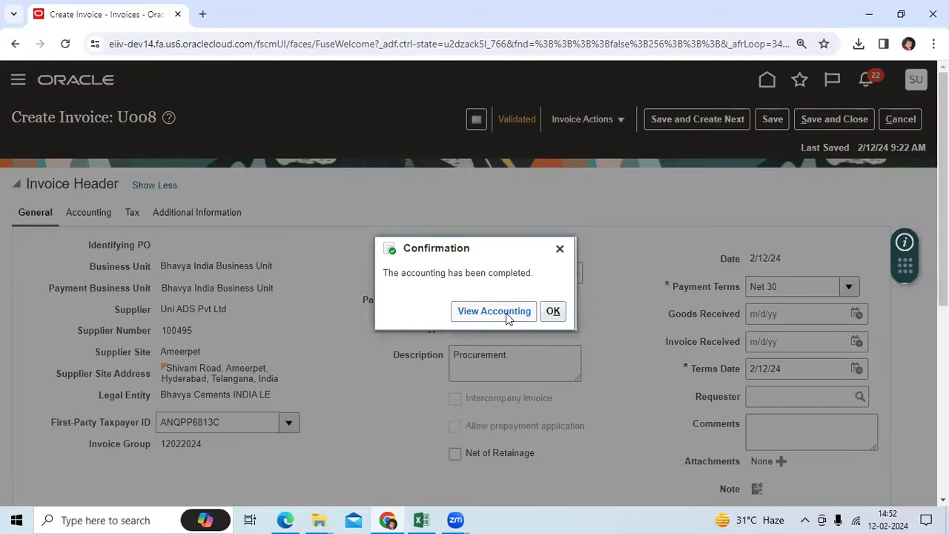
pyautogui.click(494, 310)
pyautogui.moveTo(498, 379)
pyautogui.mouseDown()
pyautogui.moveTo(706, 382)
pyautogui.moveTo(485, 381)
pyautogui.mouseUp()
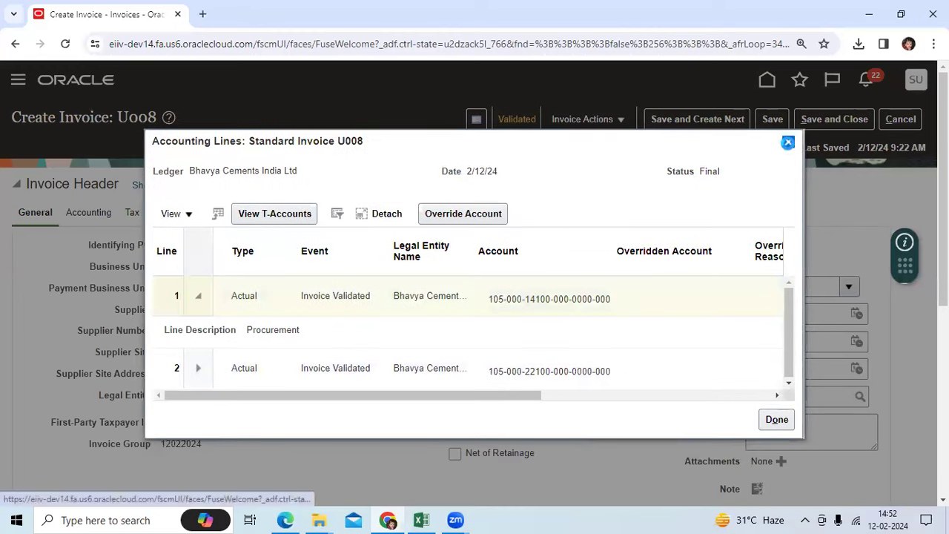
pyautogui.click(789, 142)
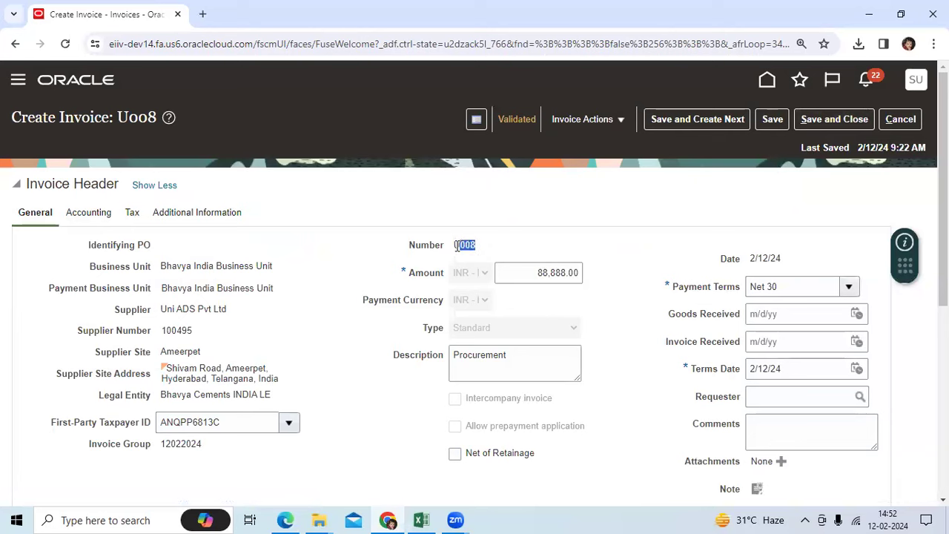
# Step: Save and close the invoice, and search for invoice number U008 in Manage Invoices
pyautogui.click(834, 119)
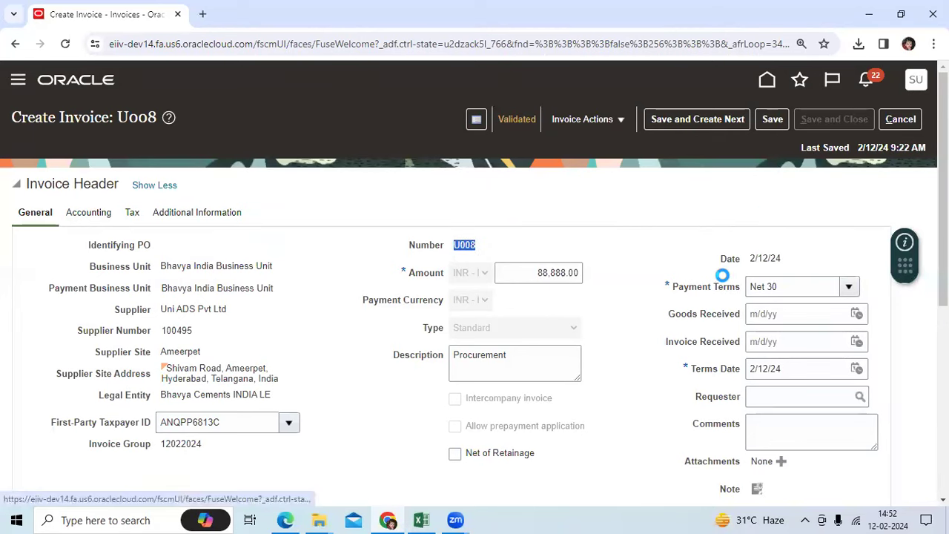
pyautogui.click(918, 222)
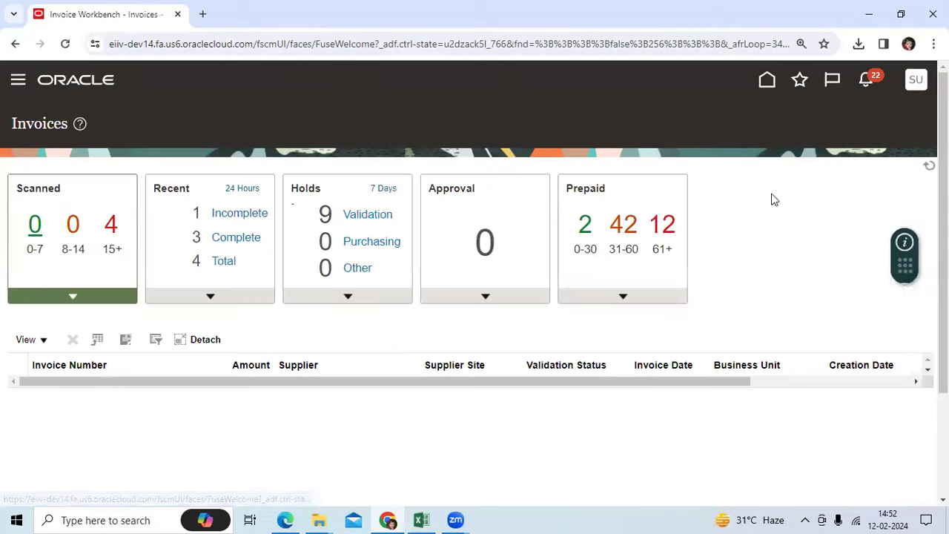
pyautogui.click(799, 186)
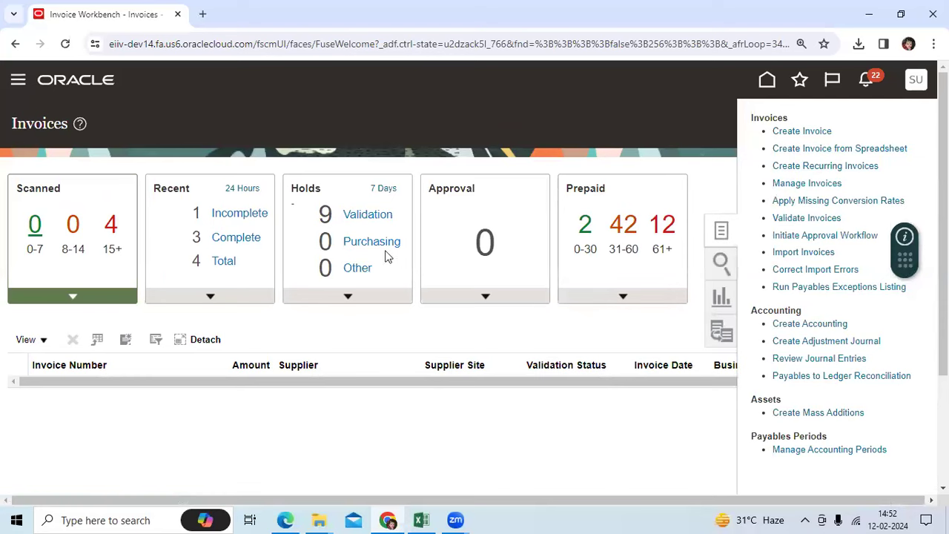
pyautogui.click(250, 272)
pyautogui.write('U008')
pyautogui.click(807, 393)
pyautogui.scroll(-1, 396, 332)
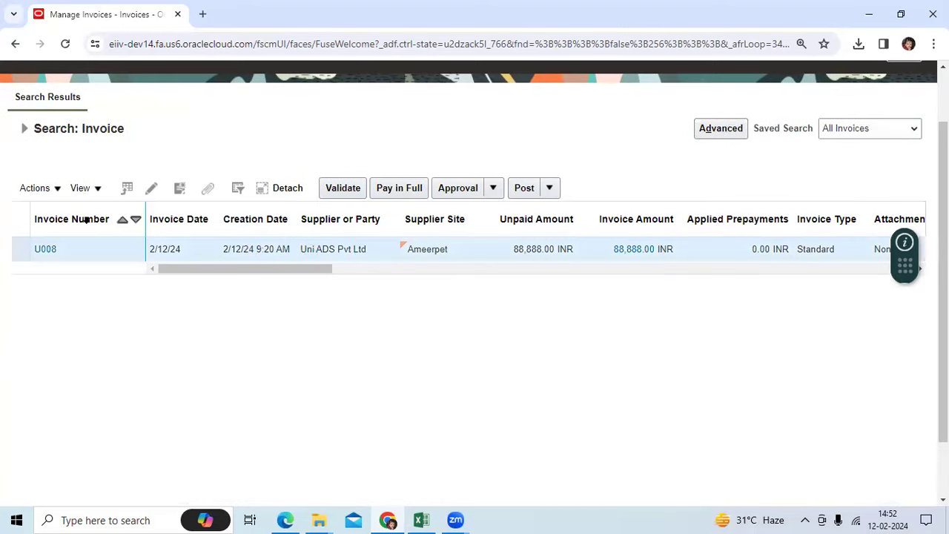
# Step: Open invoice U008 for editing and examine its accounting lines with the details of lines 1 and 2 expanded
pyautogui.click(152, 188)
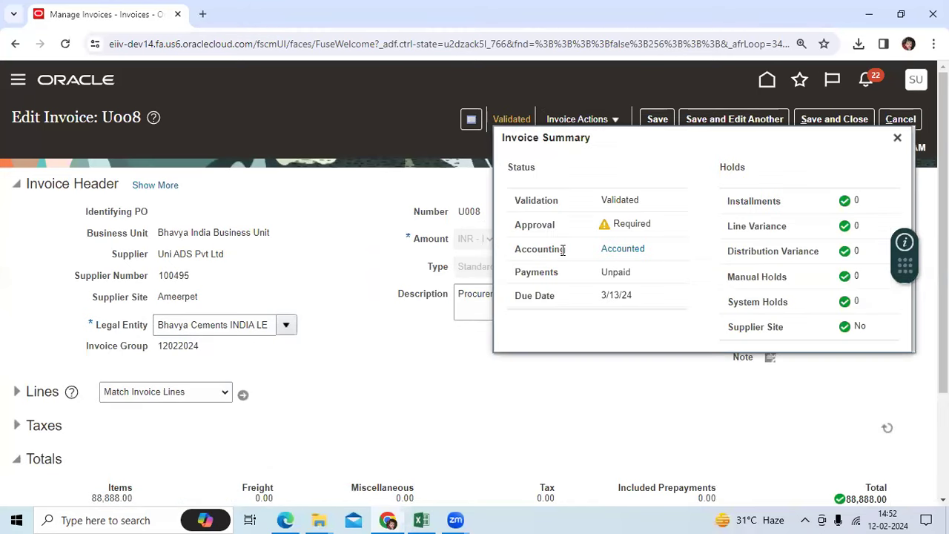
pyautogui.click(612, 250)
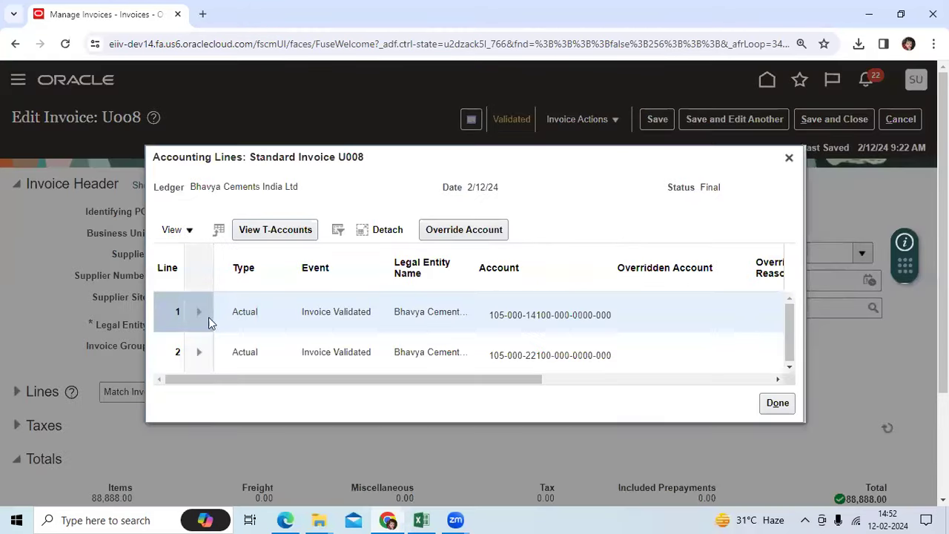
pyautogui.click(199, 312)
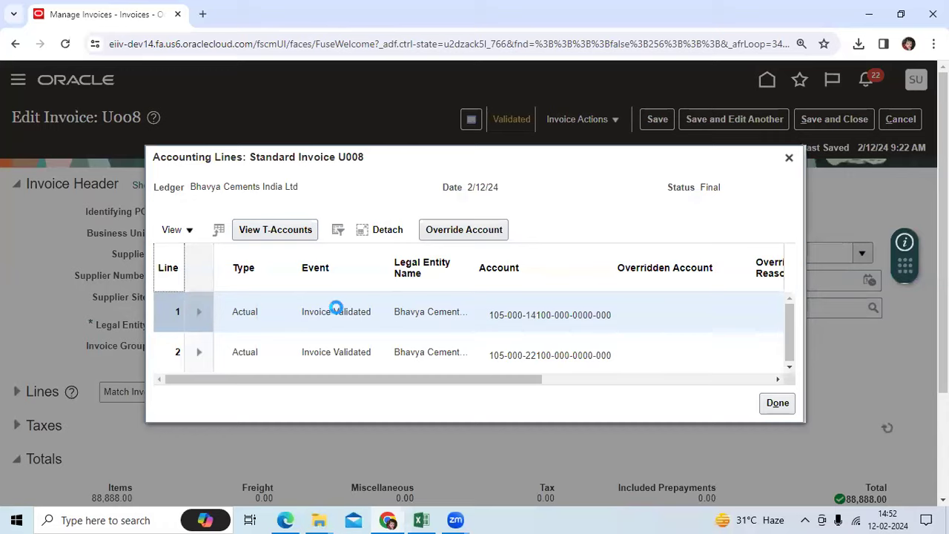
pyautogui.scroll(-1, 336, 313)
pyautogui.click(198, 368)
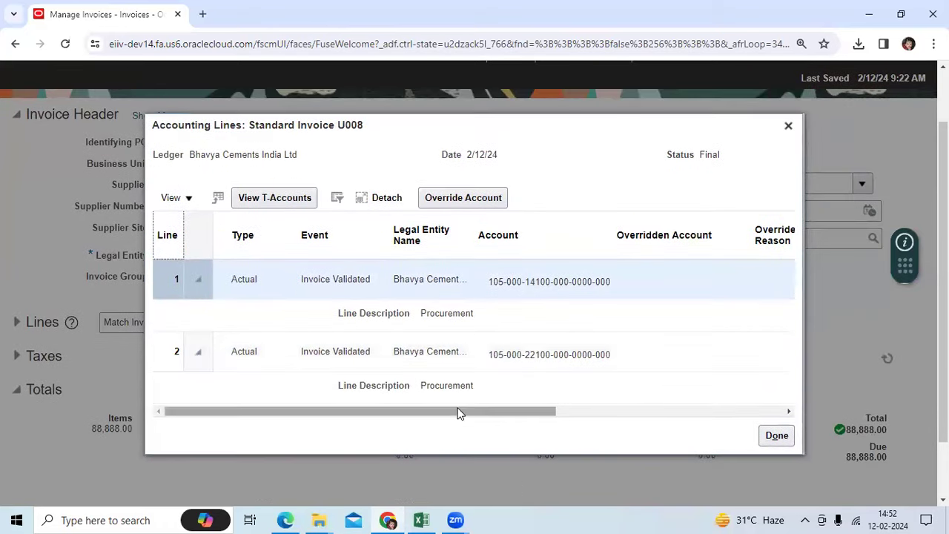
pyautogui.moveTo(458, 413); pyautogui.dragTo(729, 385)
pyautogui.click(788, 126)
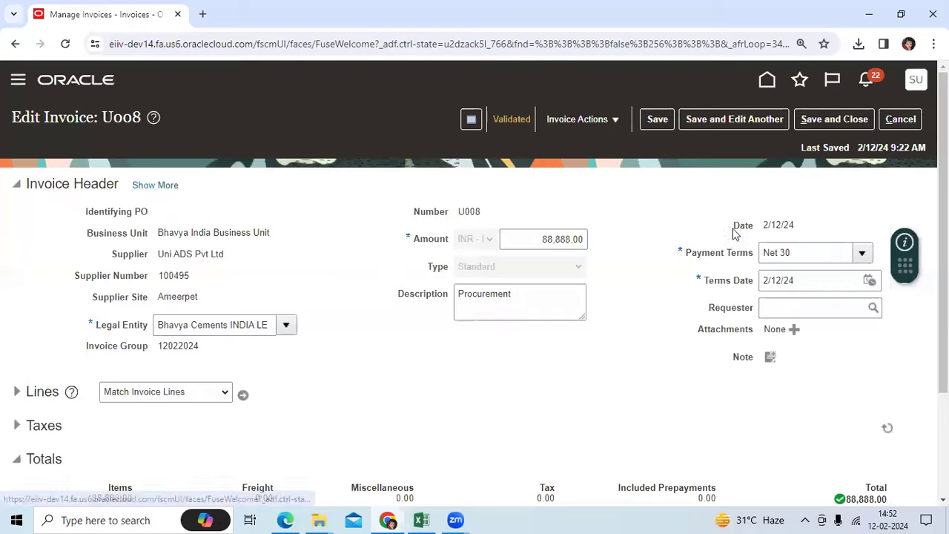
# Step: Try to post the invoice to the ledger again, and save and close it
pyautogui.click(602, 123)
pyautogui.click(626, 395)
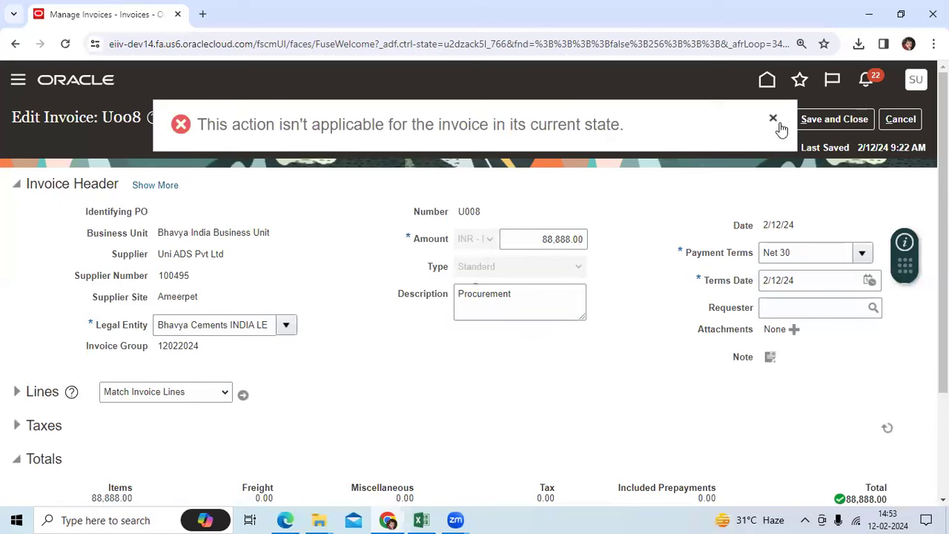
pyautogui.click(773, 118)
pyautogui.click(815, 122)
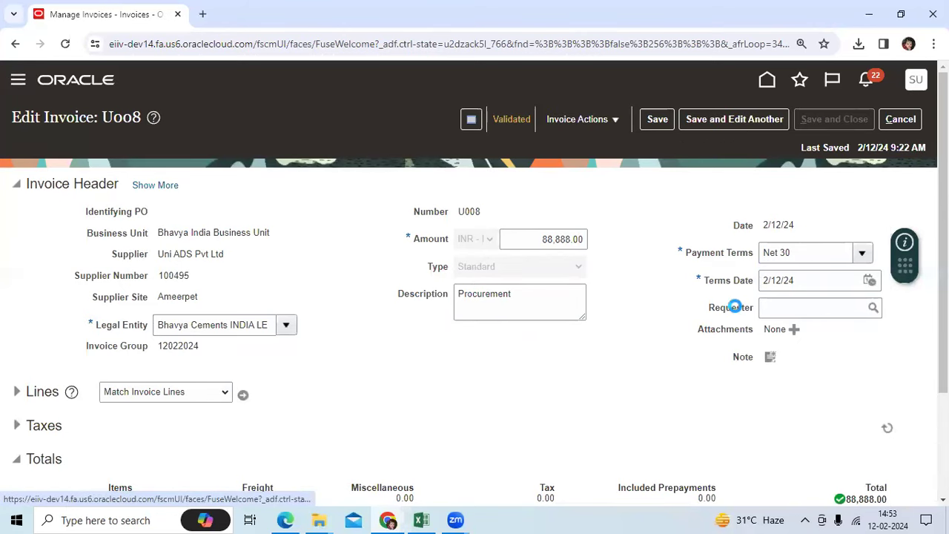
# Step: Open the invoice details of U008 and expand line 1 of its accounting lines to check the journal information
pyautogui.click(24, 198)
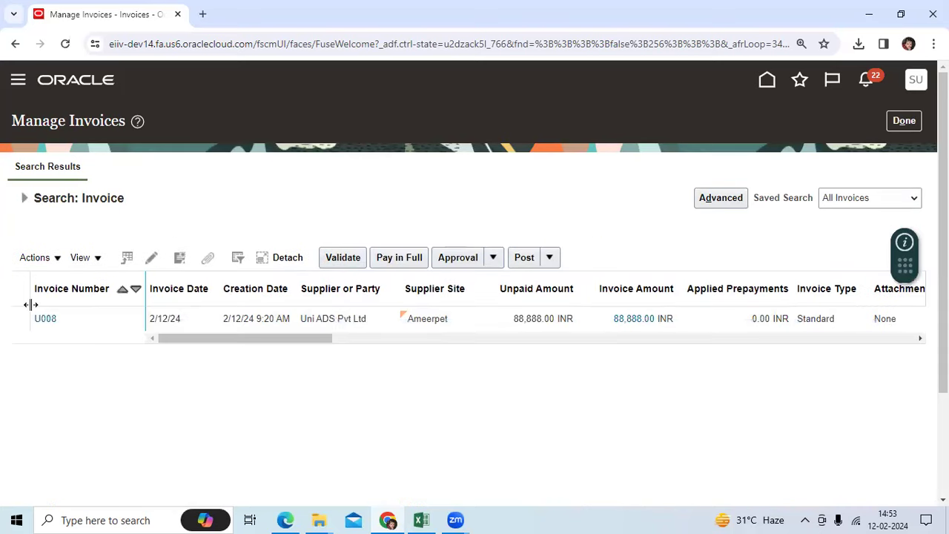
pyautogui.click(44, 320)
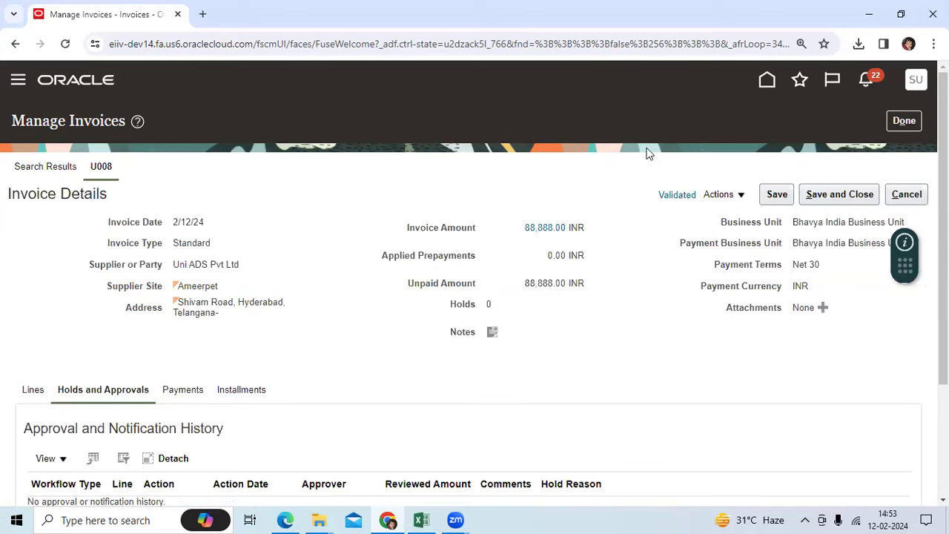
pyautogui.click(675, 195)
pyautogui.click(404, 324)
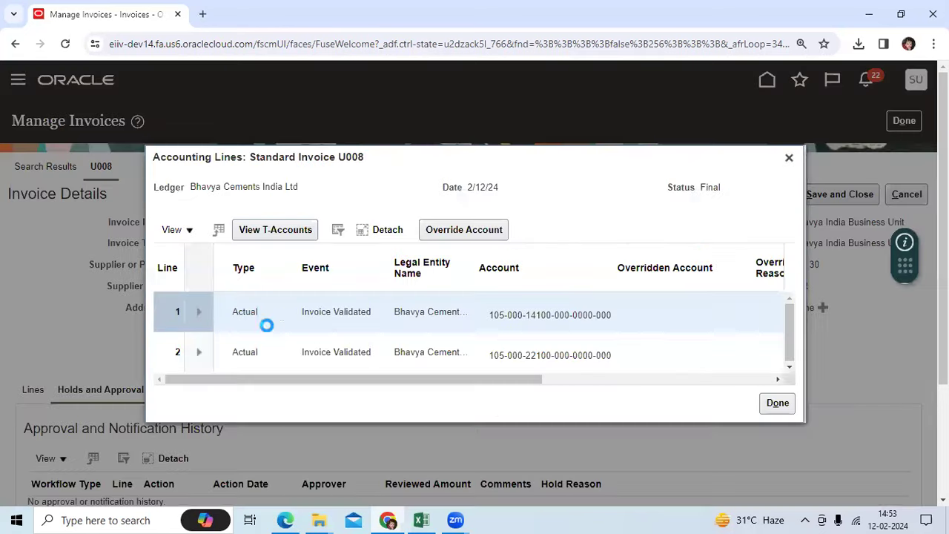
pyautogui.click(198, 311)
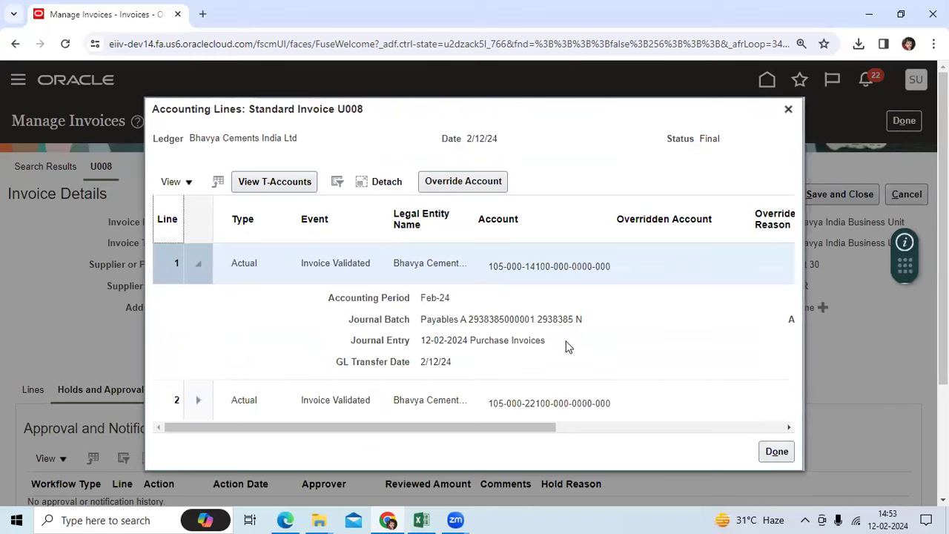
# Step: Copy the journal entry name 12-02-2024 Purchase Invoices, check the GL transfer date, and close the accounting lines
pyautogui.moveTo(567, 347); pyautogui.dragTo(422, 345)
pyautogui.hotkey('ctrl', 'c')
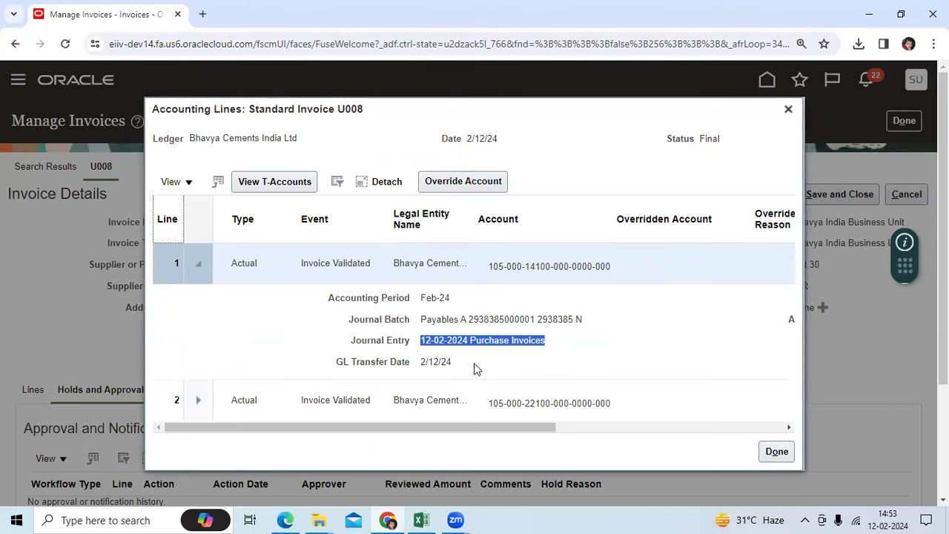
pyautogui.moveTo(419, 367); pyautogui.dragTo(458, 364)
pyautogui.click(788, 109)
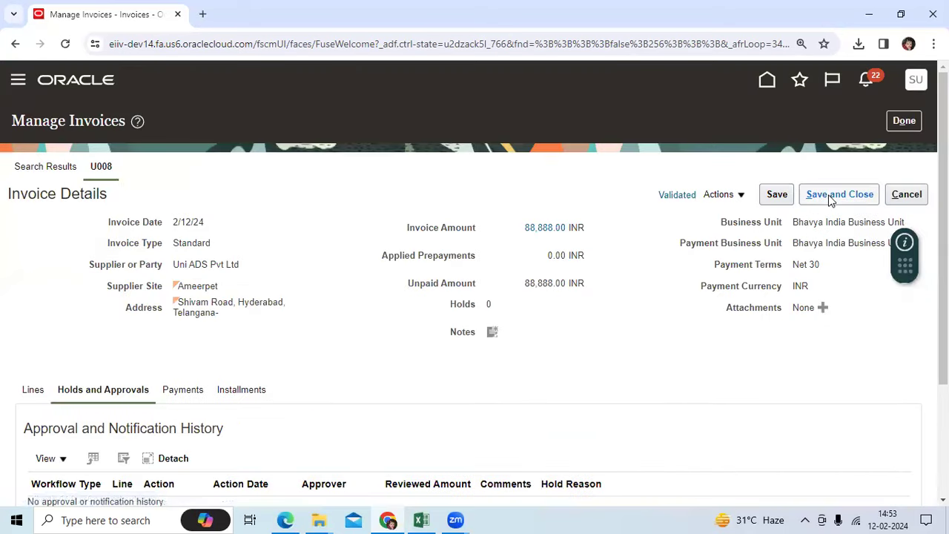
# Step: Go from the home page to the General Accounting journals and open Manage Journals
pyautogui.click(767, 80)
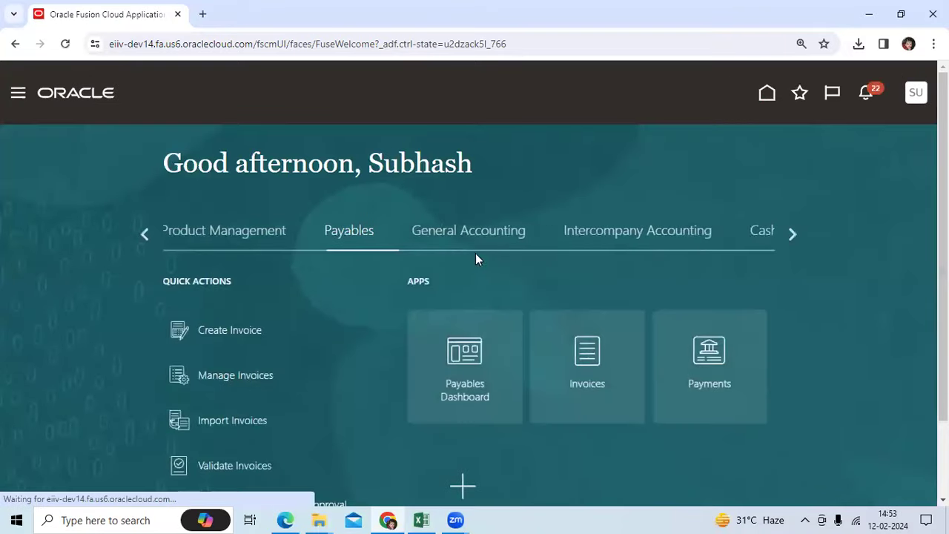
pyautogui.click(463, 236)
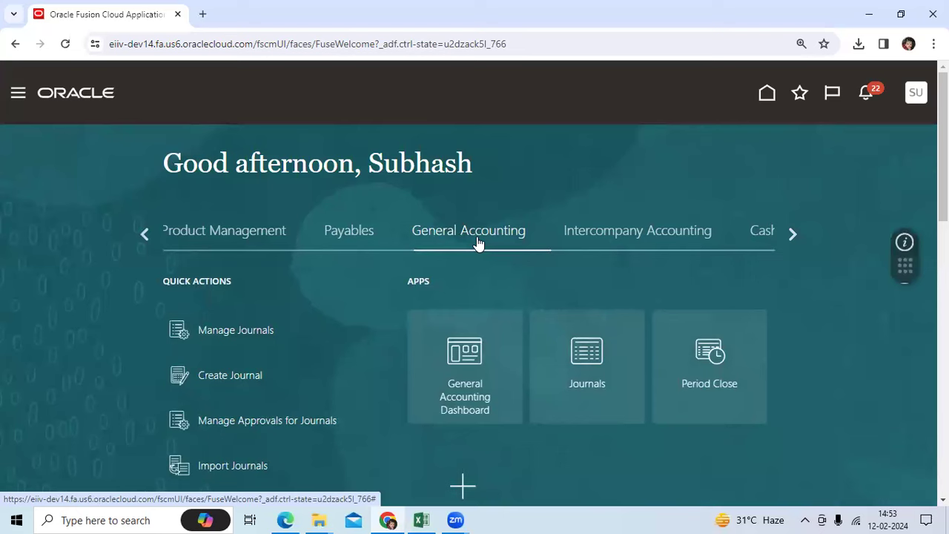
pyautogui.click(593, 348)
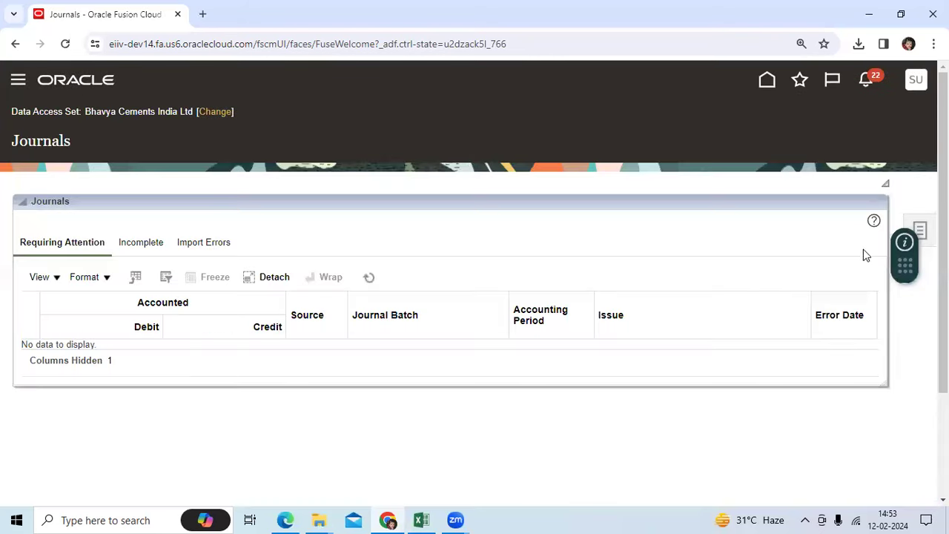
pyautogui.click(923, 230)
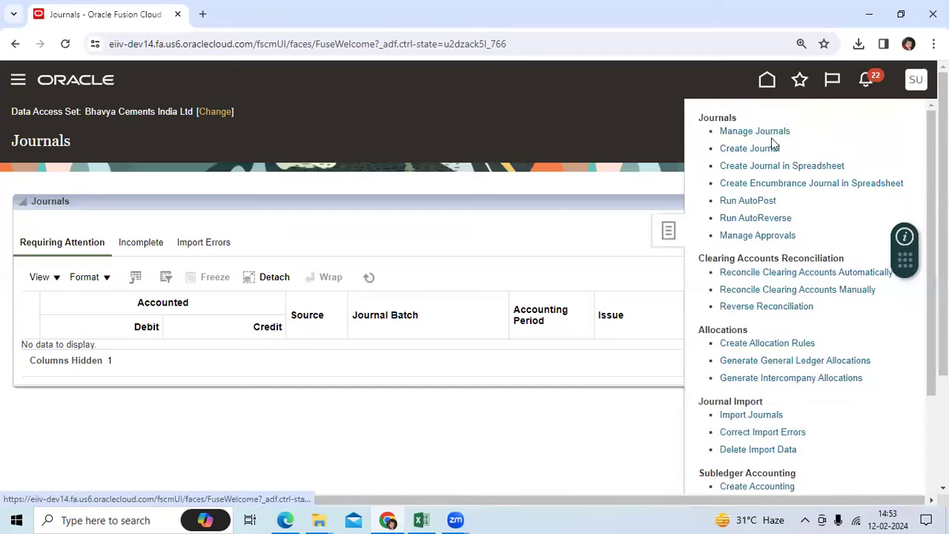
# Step: Search the journals for the copied name 12-02-2024 Purchase Invoices
pyautogui.click(409, 232)
pyautogui.hotkey('ctrl', 'v')
pyautogui.click(689, 407)
pyautogui.press('Return')
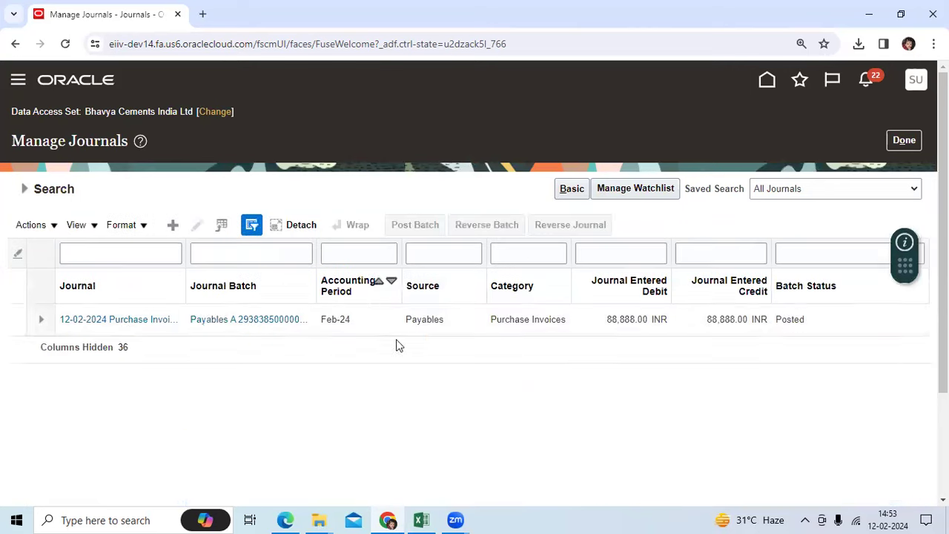
# Step: Open the 12-02-2024 Purchase Invoices journal and examine its accounting date
pyautogui.click(142, 321)
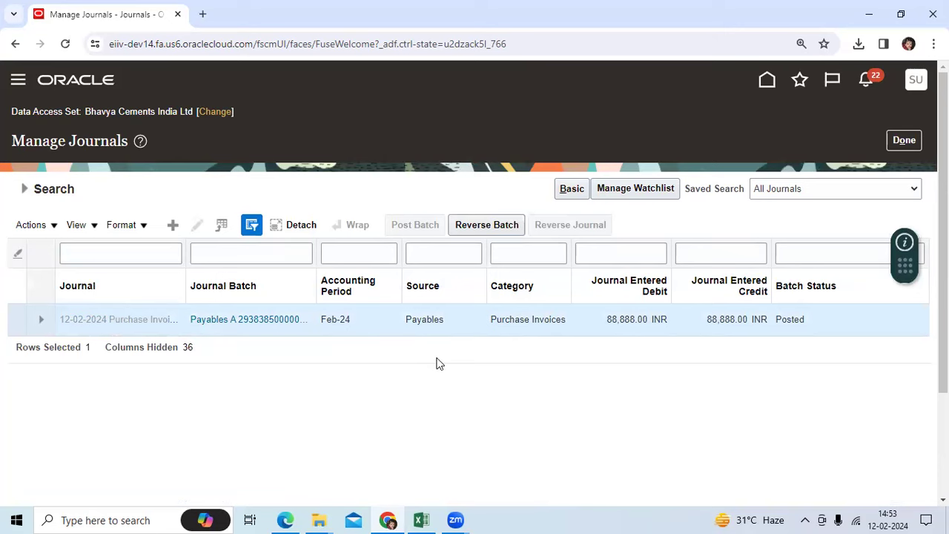
pyautogui.scroll(-3, 426, 362)
pyautogui.moveTo(237, 330); pyautogui.dragTo(191, 335)
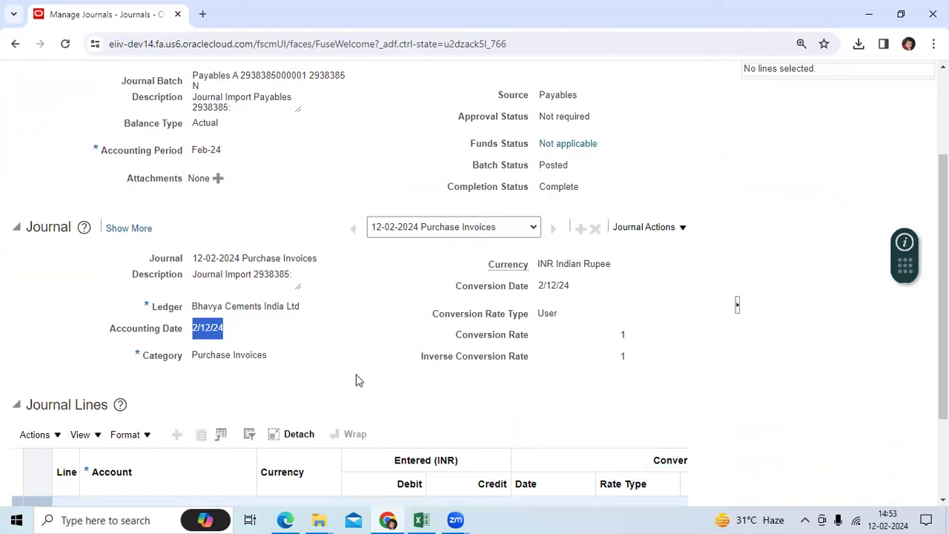
# Step: Switch to the AP workbook in Excel and review the distribution-level date and the answer to which date GL will consider
pyautogui.click(422, 520)
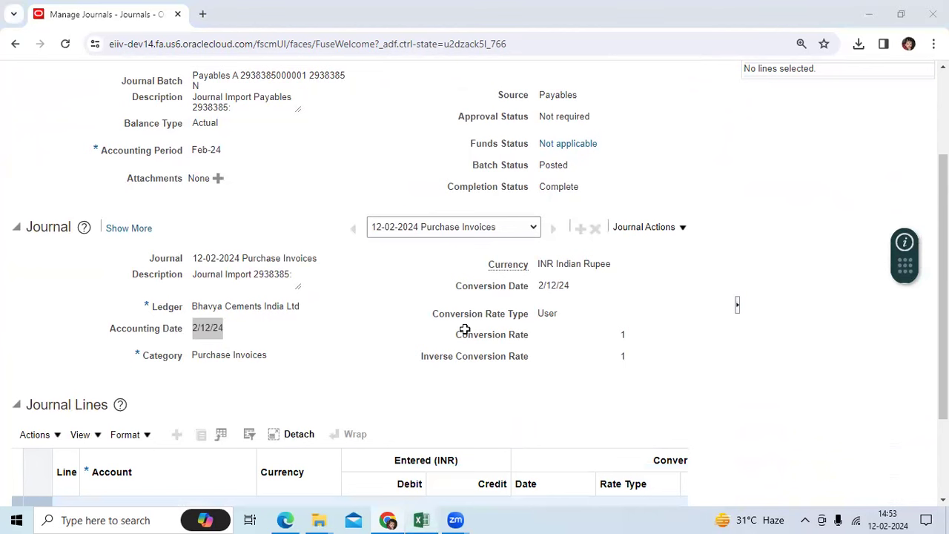
pyautogui.click(710, 239)
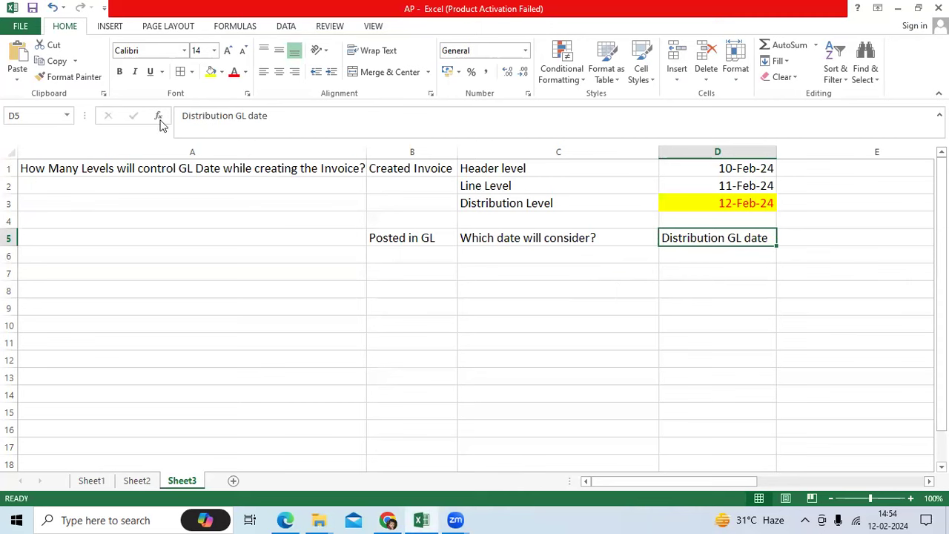
pyautogui.click(644, 297)
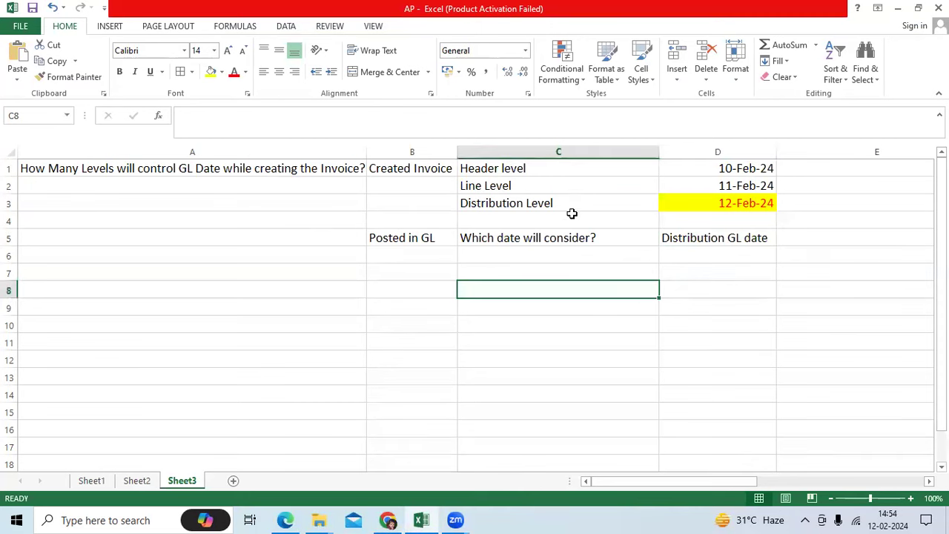
pyautogui.click(570, 206)
pyautogui.click(744, 208)
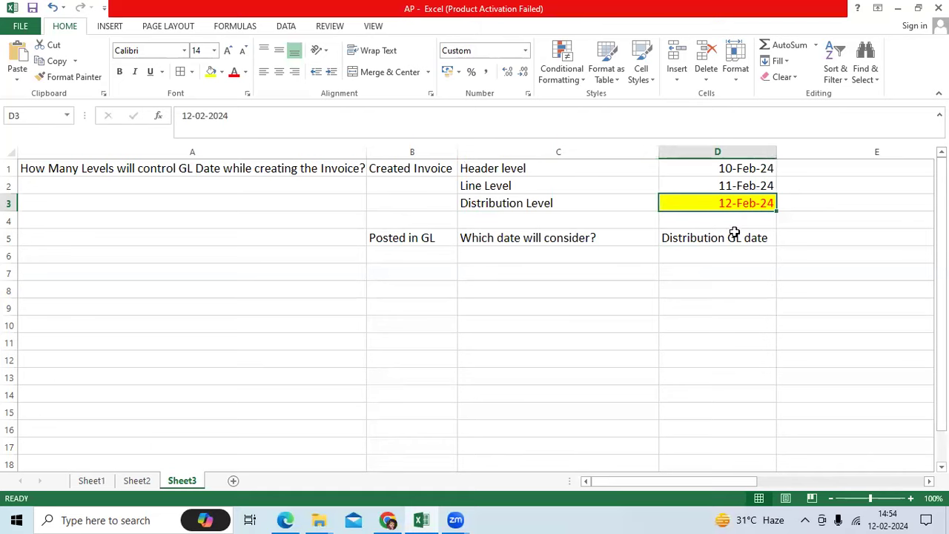
pyautogui.click(742, 238)
# Step: Return to the 12-02-2024 Purchase Invoices journal in the browser and compare its accounting date with the workbook's distribution date
pyautogui.hotkey('alt', 'Tab')
pyautogui.click(239, 335)
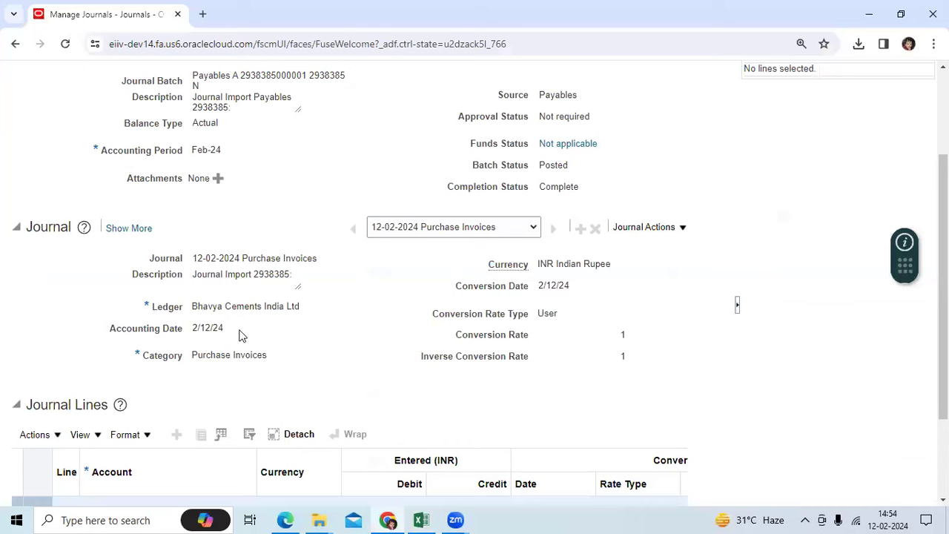
pyautogui.scroll(2, 657, 348)
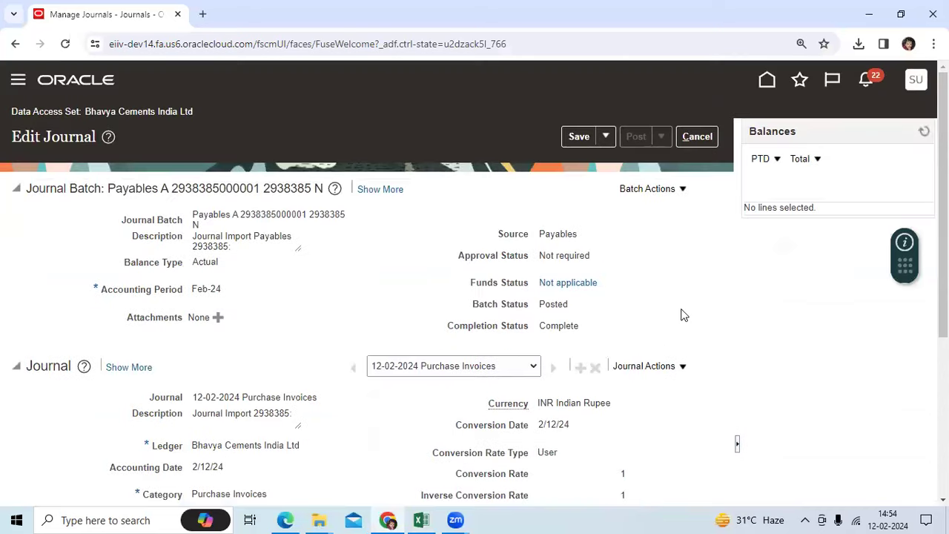